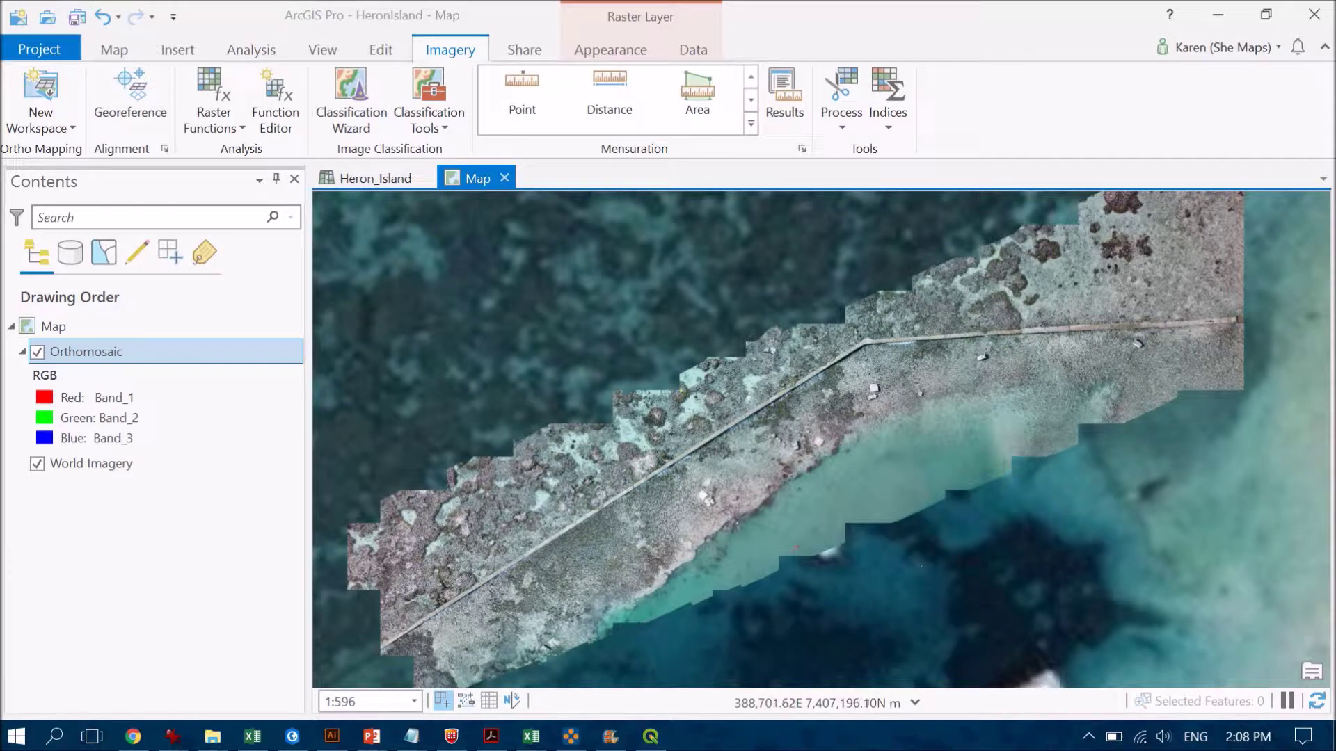
# Swipe the orthomosaic against World Imagery, zooming in to compare at the boardwalk bend
pyautogui.click(610, 49)
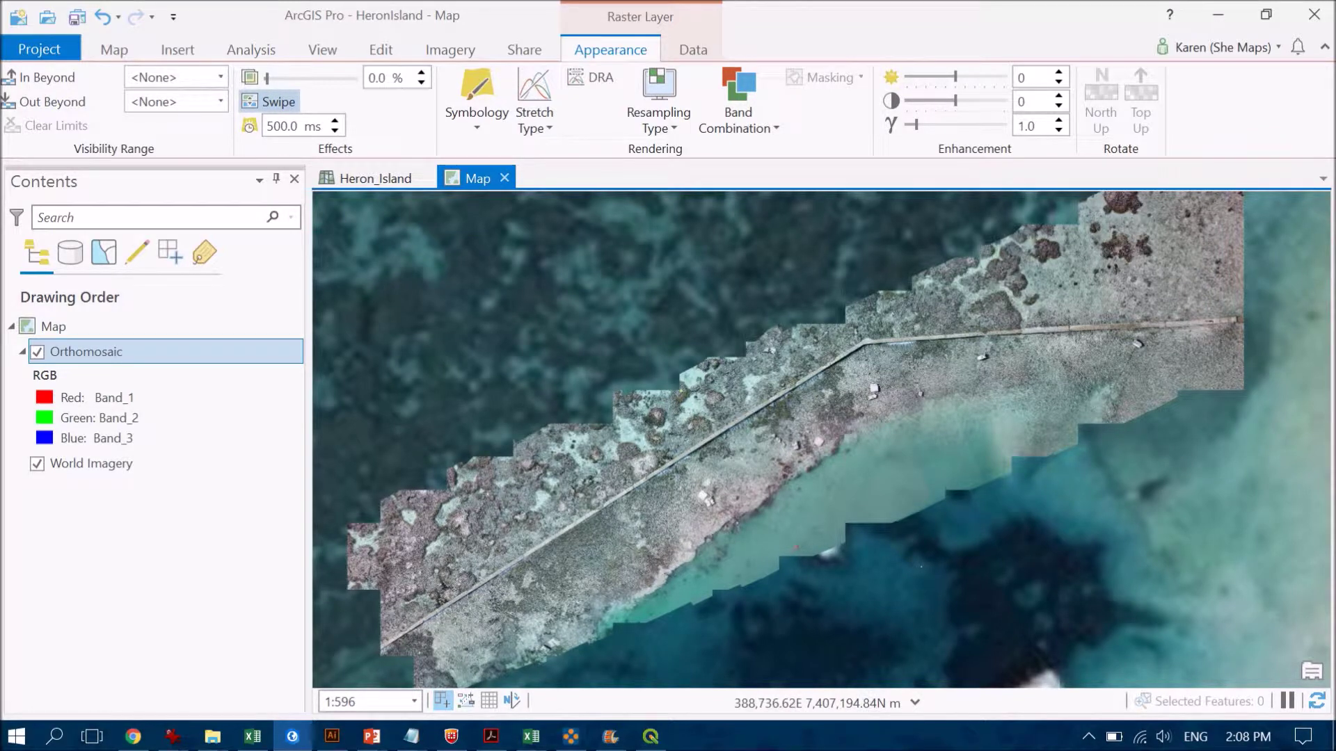
pyautogui.moveTo(800, 208)
pyautogui.mouseDown()
pyautogui.moveTo(800, 511)
pyautogui.moveTo(799, 191)
pyautogui.mouseUp()
pyautogui.moveTo(800, 195); pyautogui.dragTo(898, 192)
pyautogui.scroll(3, 869, 352)
pyautogui.scroll(2, 869, 355)
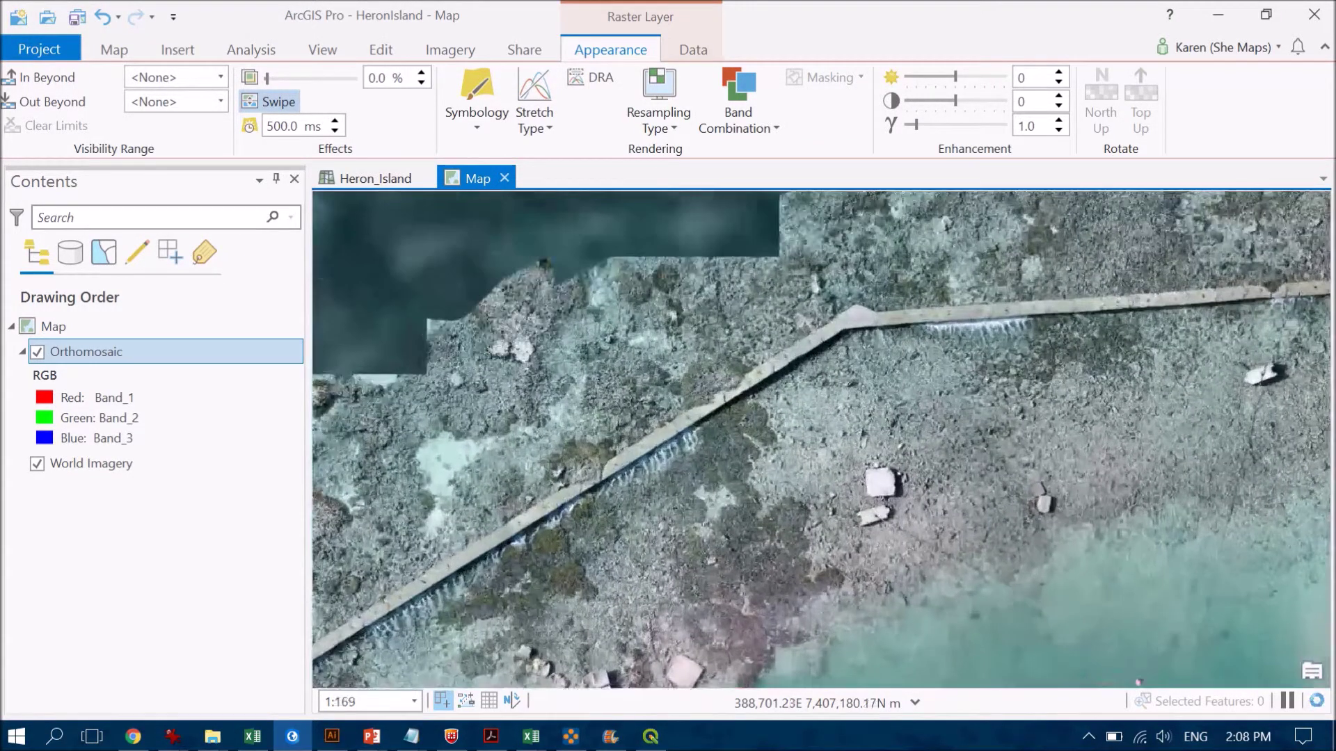
pyautogui.moveTo(869, 192); pyautogui.dragTo(869, 555)
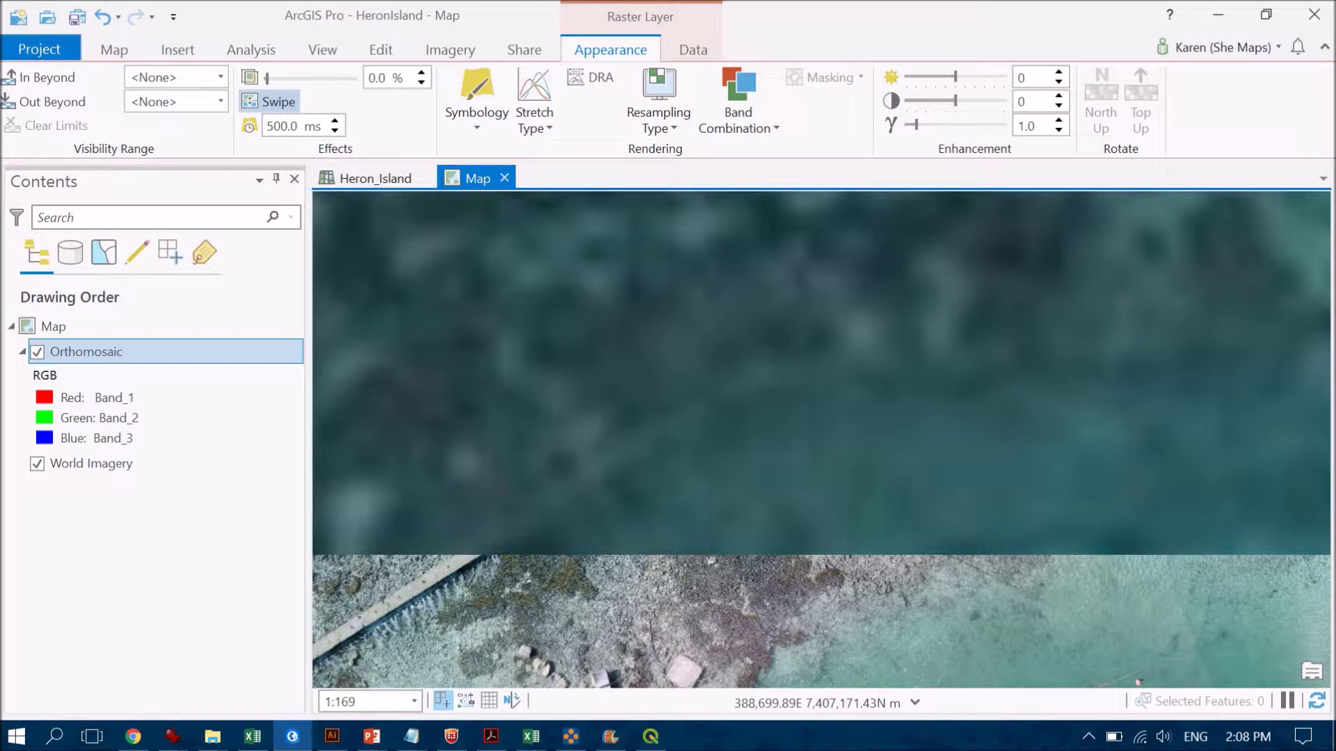
pyautogui.moveTo(870, 555); pyautogui.dragTo(869, 191)
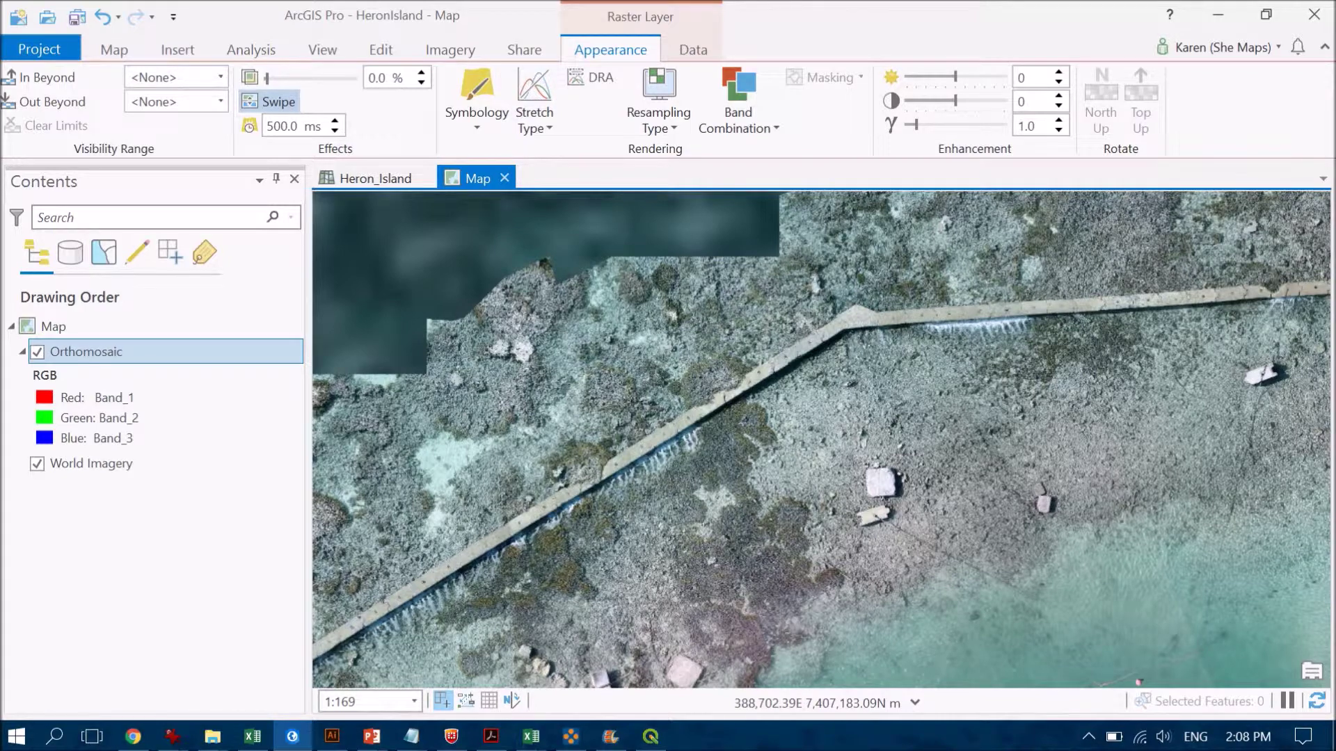
pyautogui.scroll(-3, 836, 426)
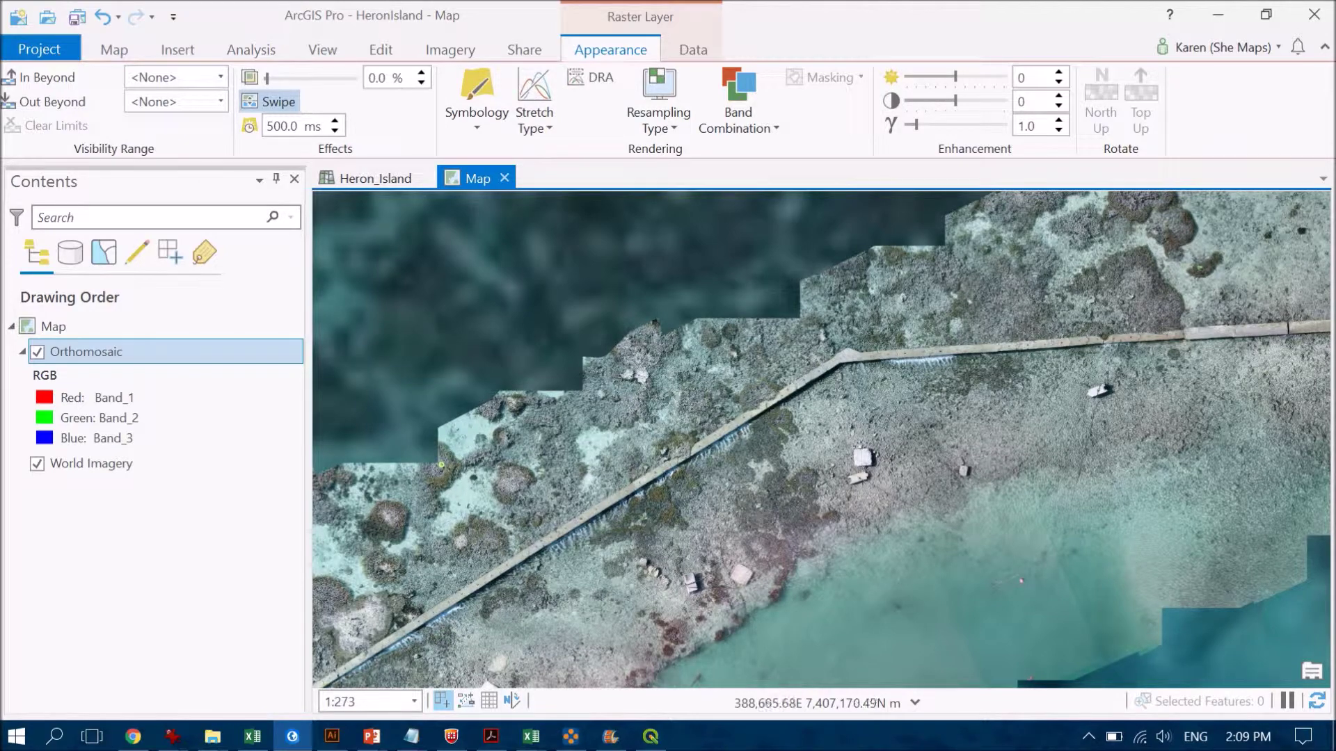
pyautogui.scroll(1, 394, 467)
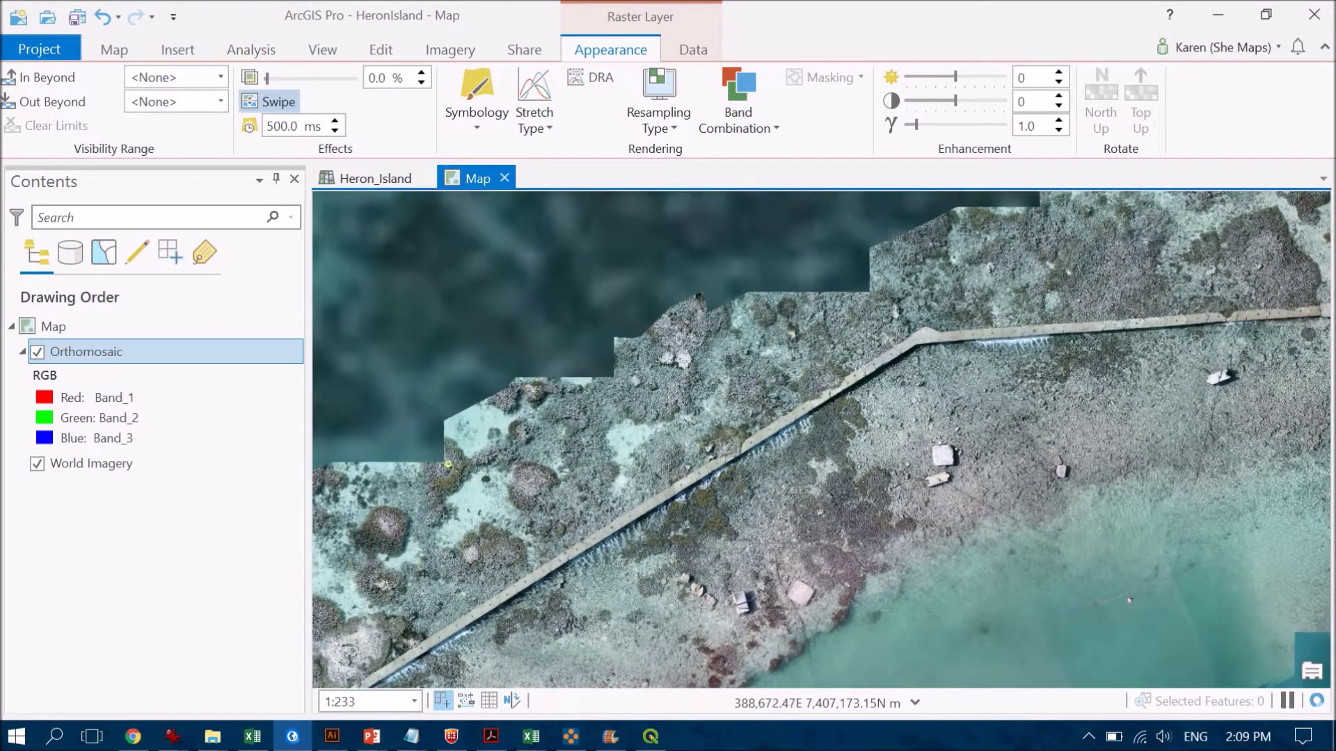
pyautogui.scroll(2, 448, 464)
pyautogui.scroll(3, 451, 431)
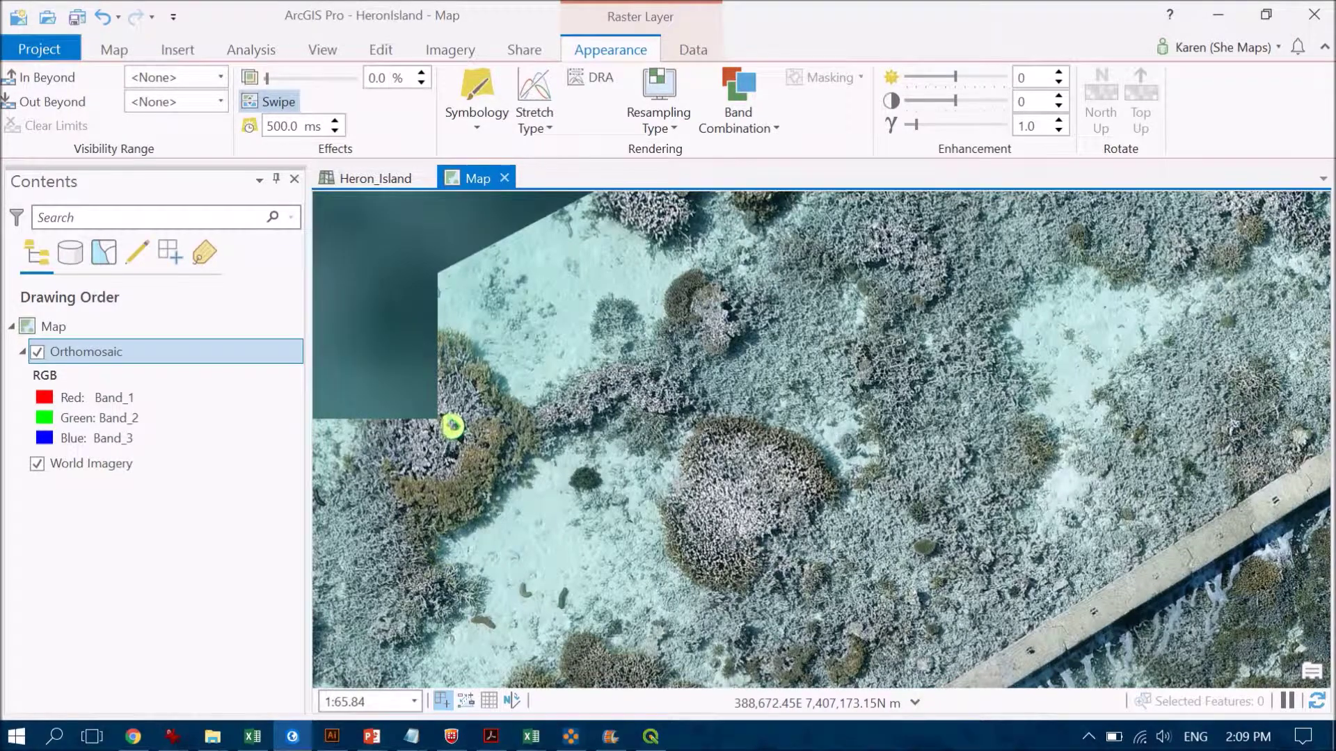
pyautogui.scroll(2, 453, 426)
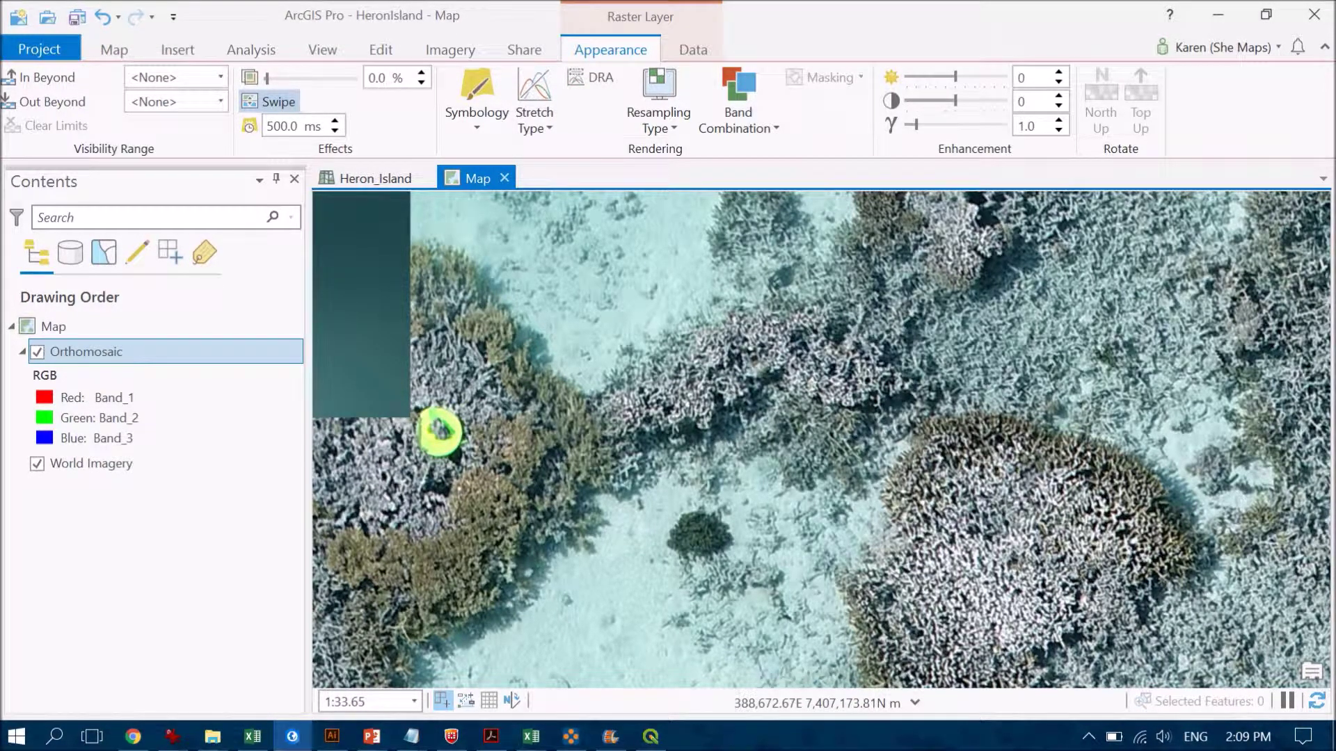
pyautogui.scroll(-5, 439, 430)
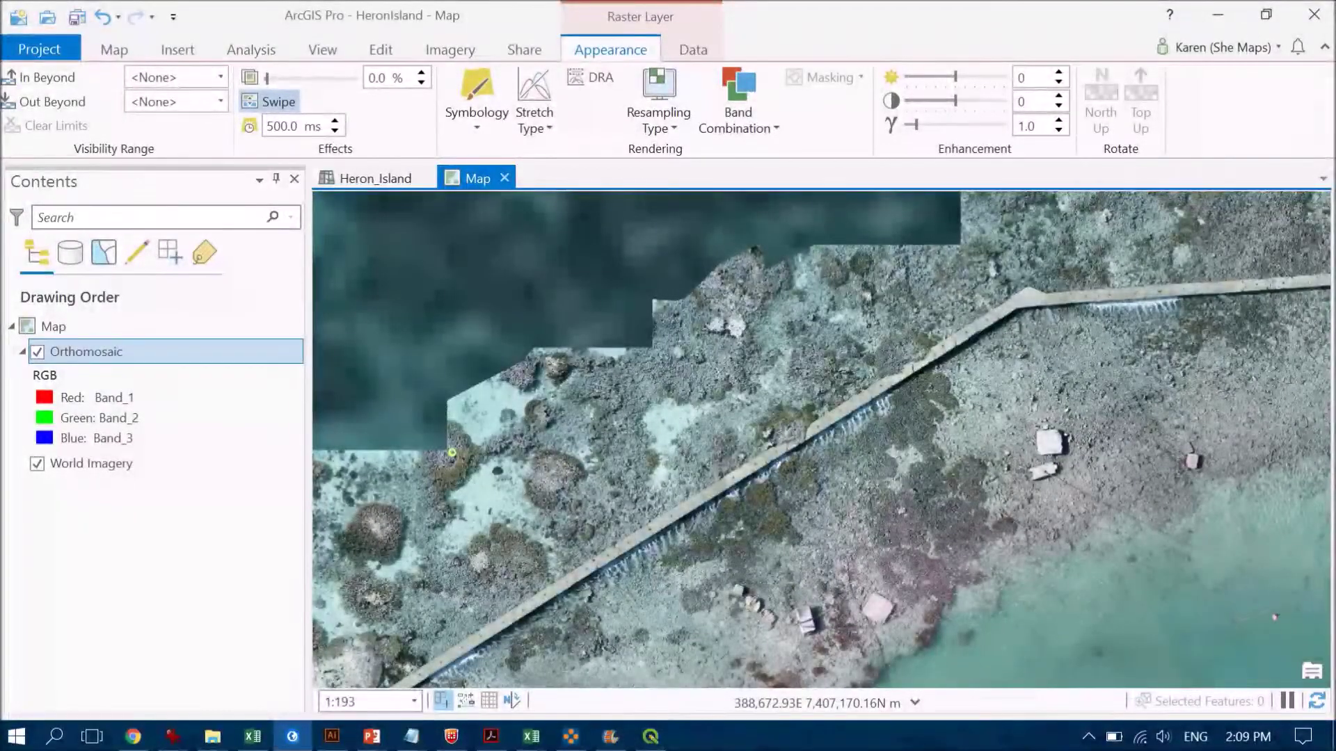
pyautogui.scroll(-2, 452, 473)
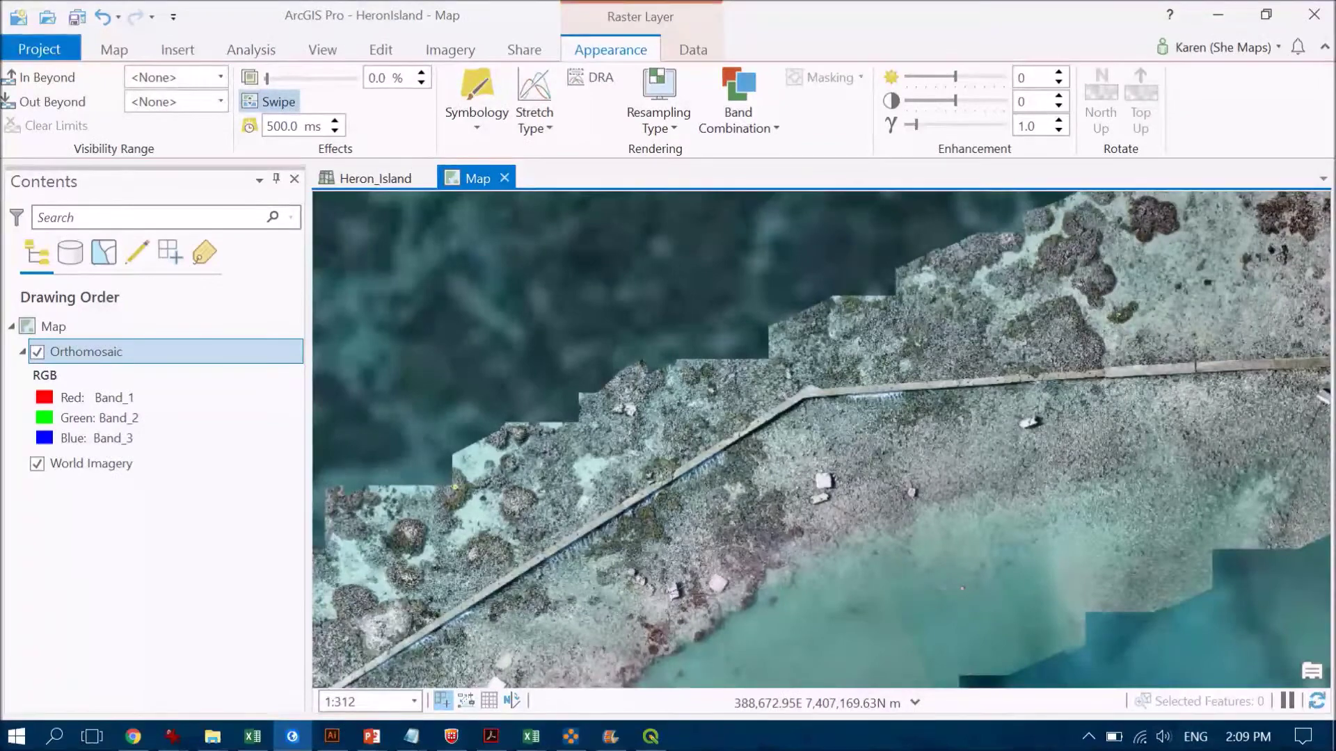
pyautogui.scroll(-2, 488, 530)
pyautogui.scroll(-1, 480, 532)
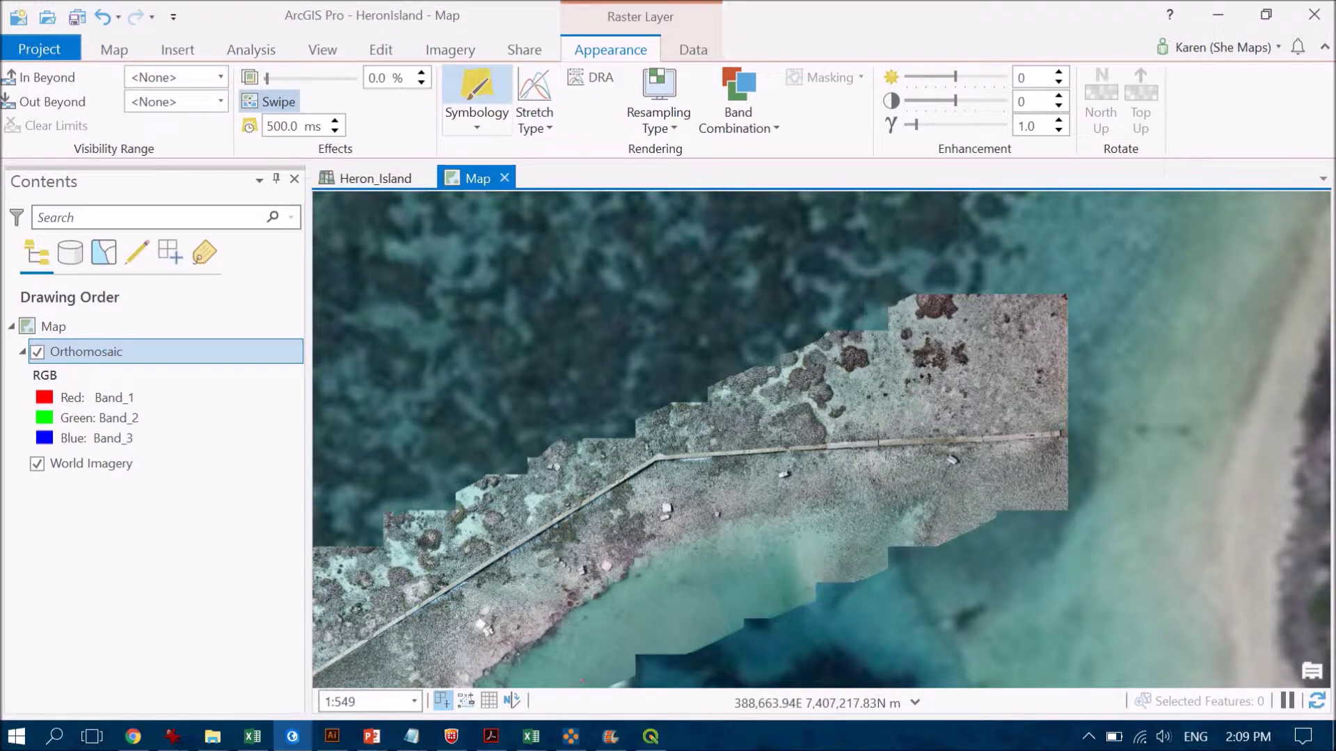
# Start a Georeference session on the Orthomosaic layer from the Imagery tab
pyautogui.click(450, 50)
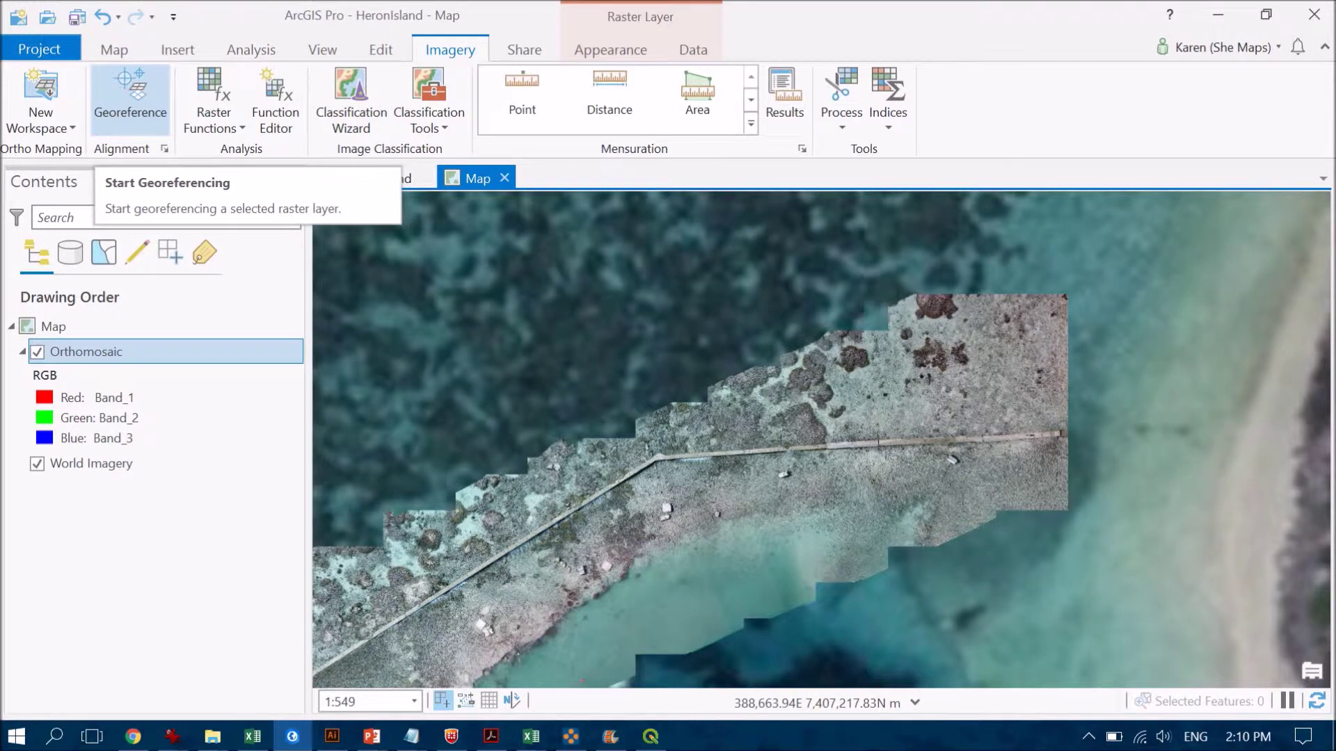
pyautogui.click(130, 97)
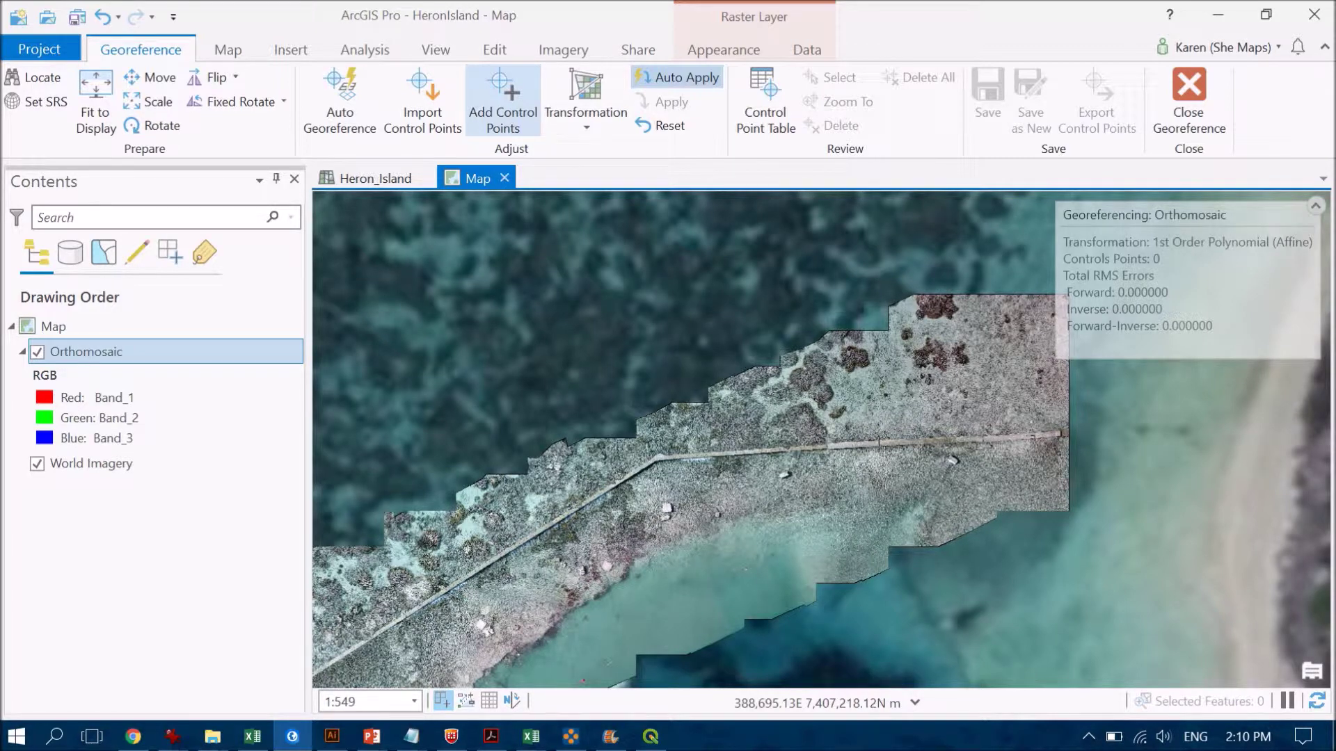
# Place the first control point's source at the boardwalk bend on the orthomosaic
pyautogui.click(502, 101)
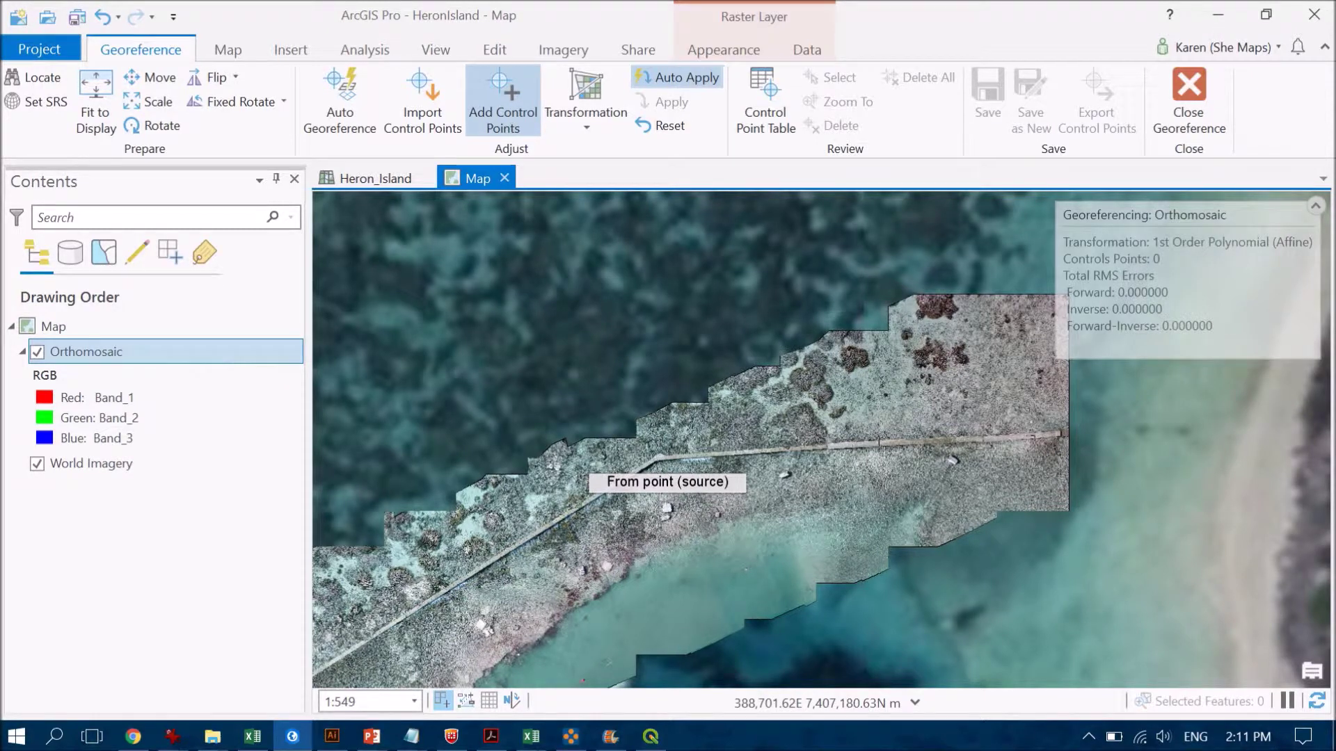
pyautogui.scroll(2, 586, 480)
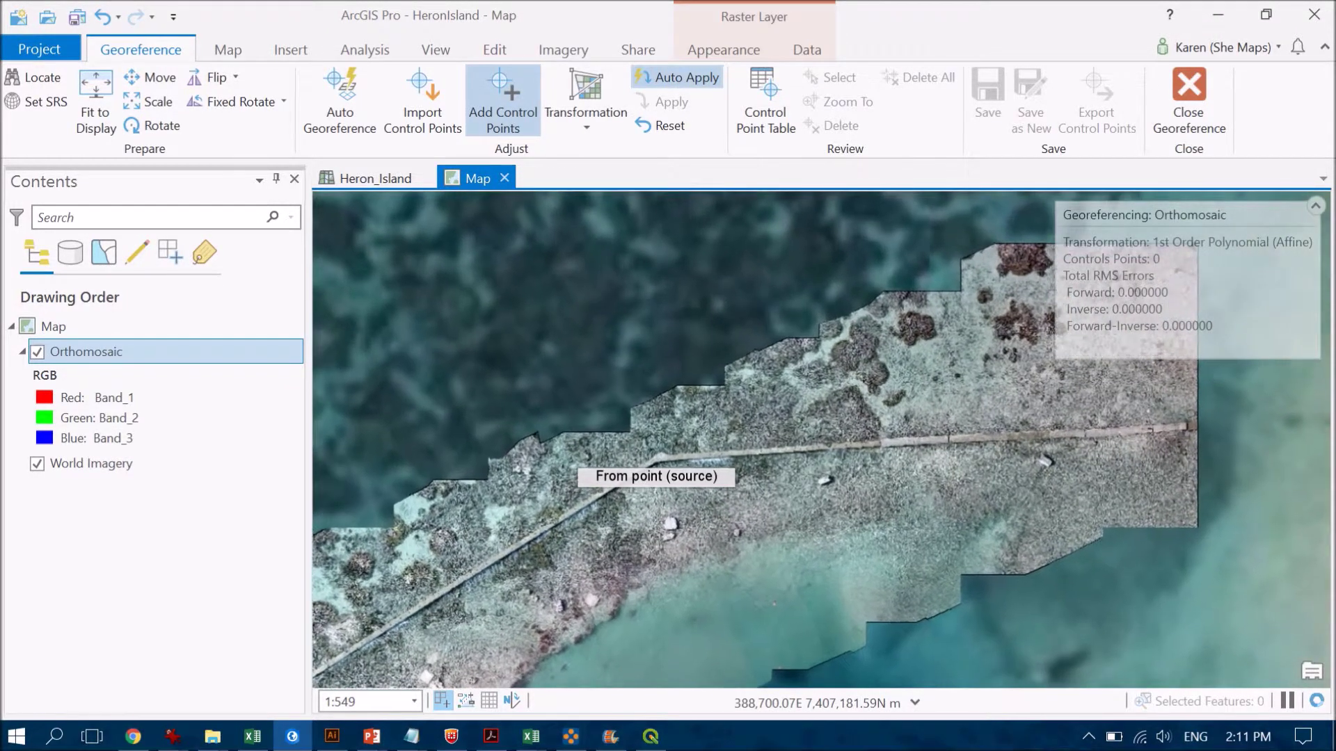
pyautogui.scroll(2, 586, 480)
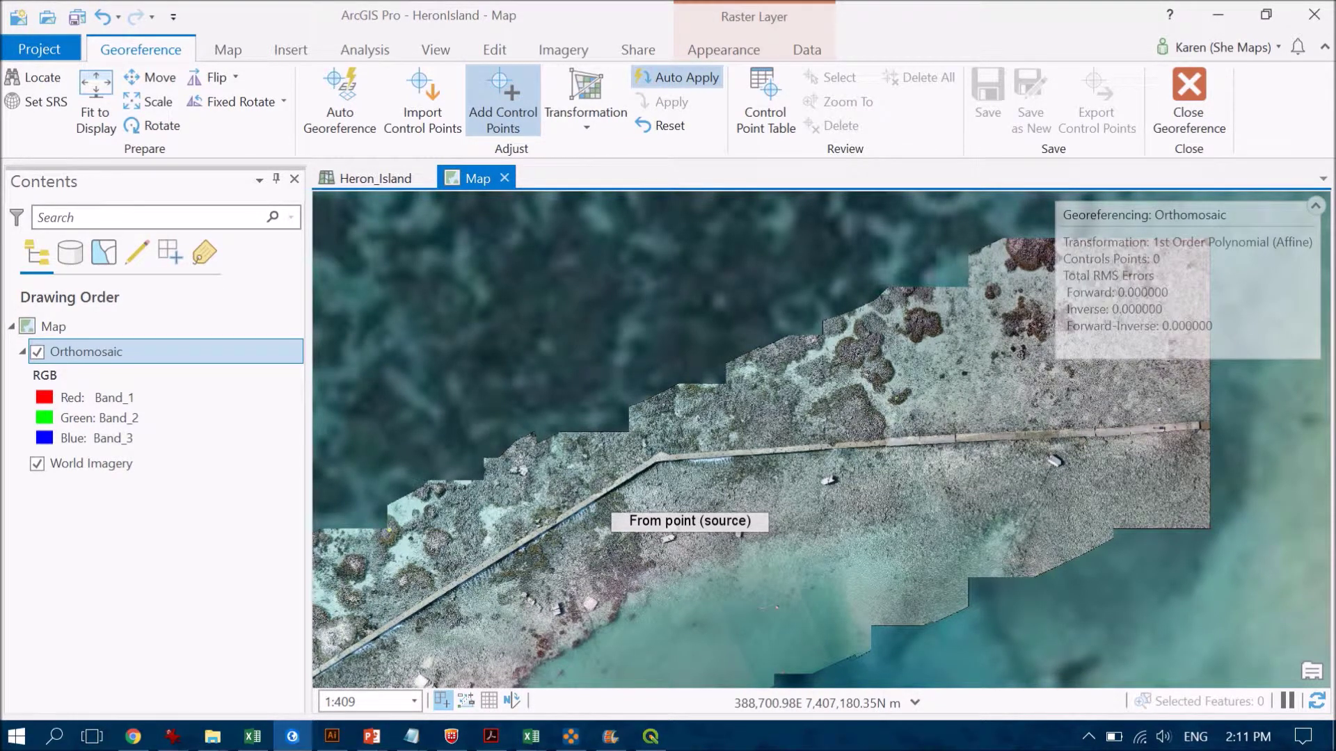
pyautogui.scroll(1, 604, 511)
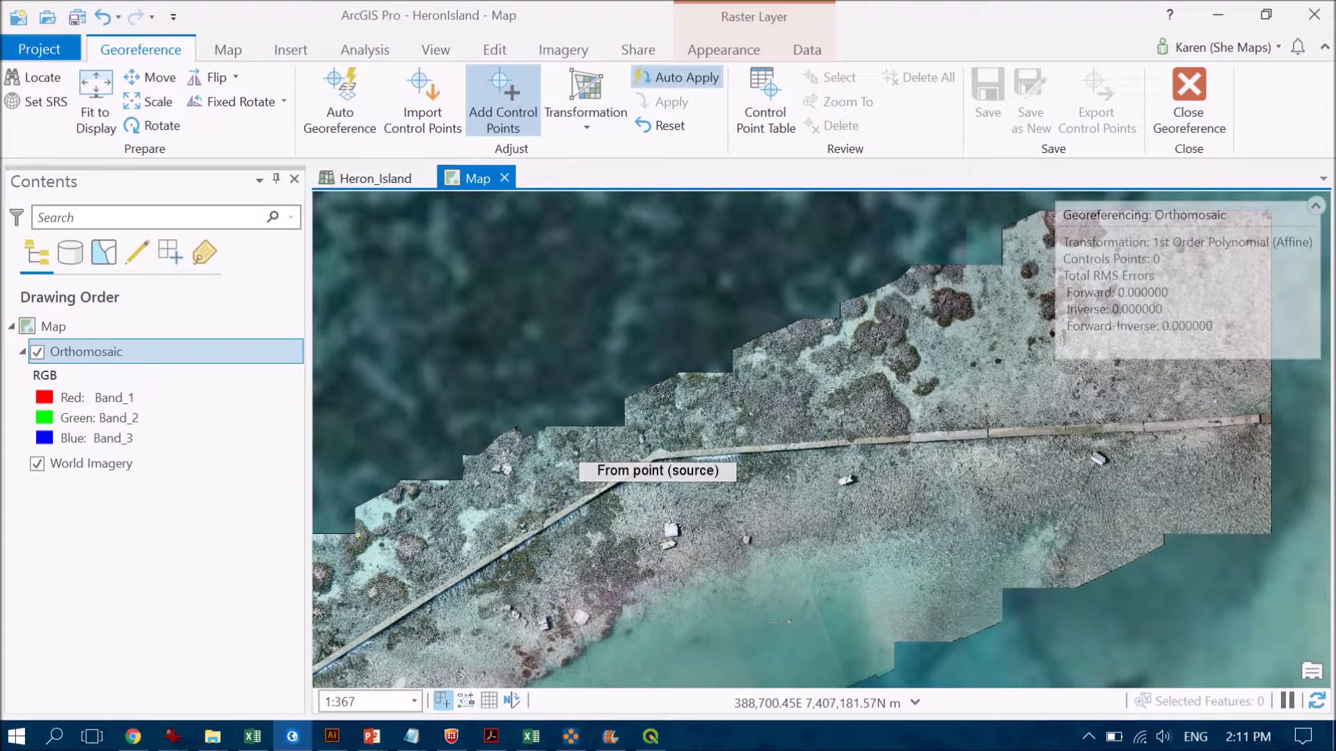
pyautogui.click(657, 453)
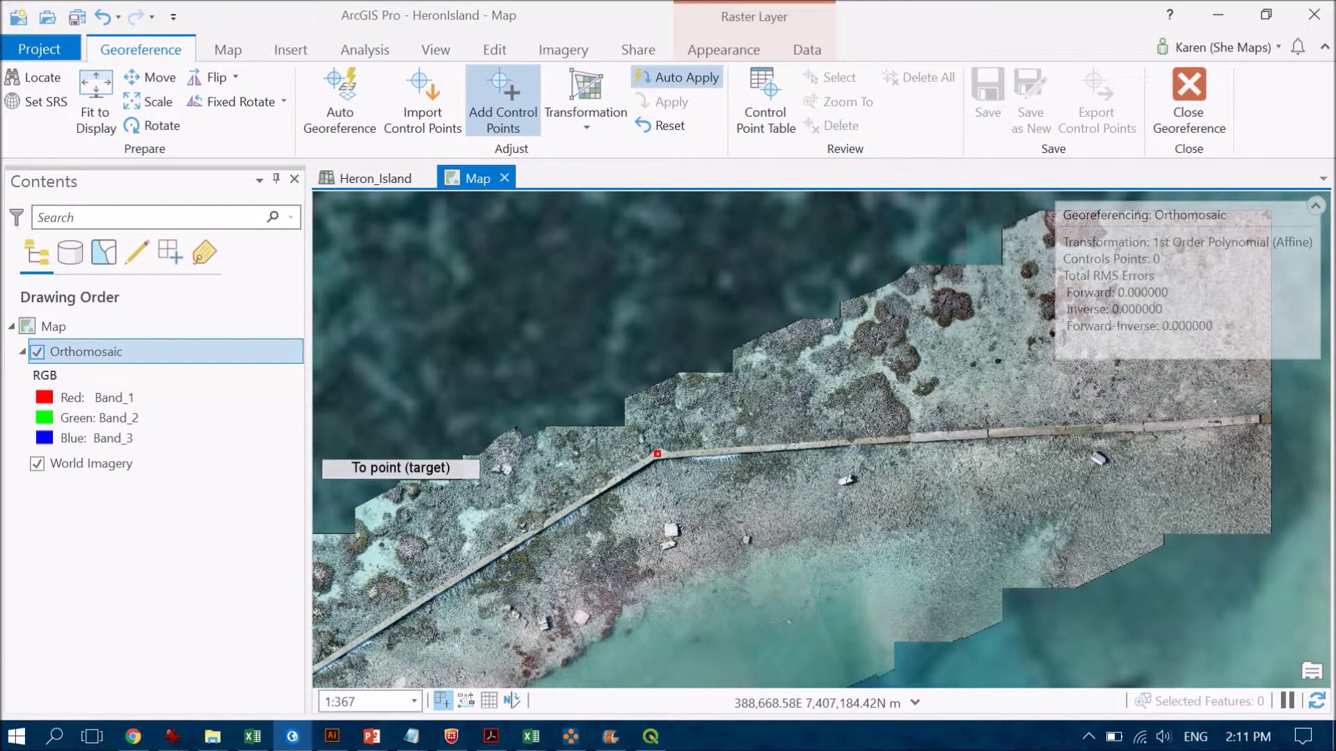
# Hide the Orthomosaic, place the matching target on the basemap, then show the layer again
pyautogui.click(38, 356)
pyautogui.click(38, 352)
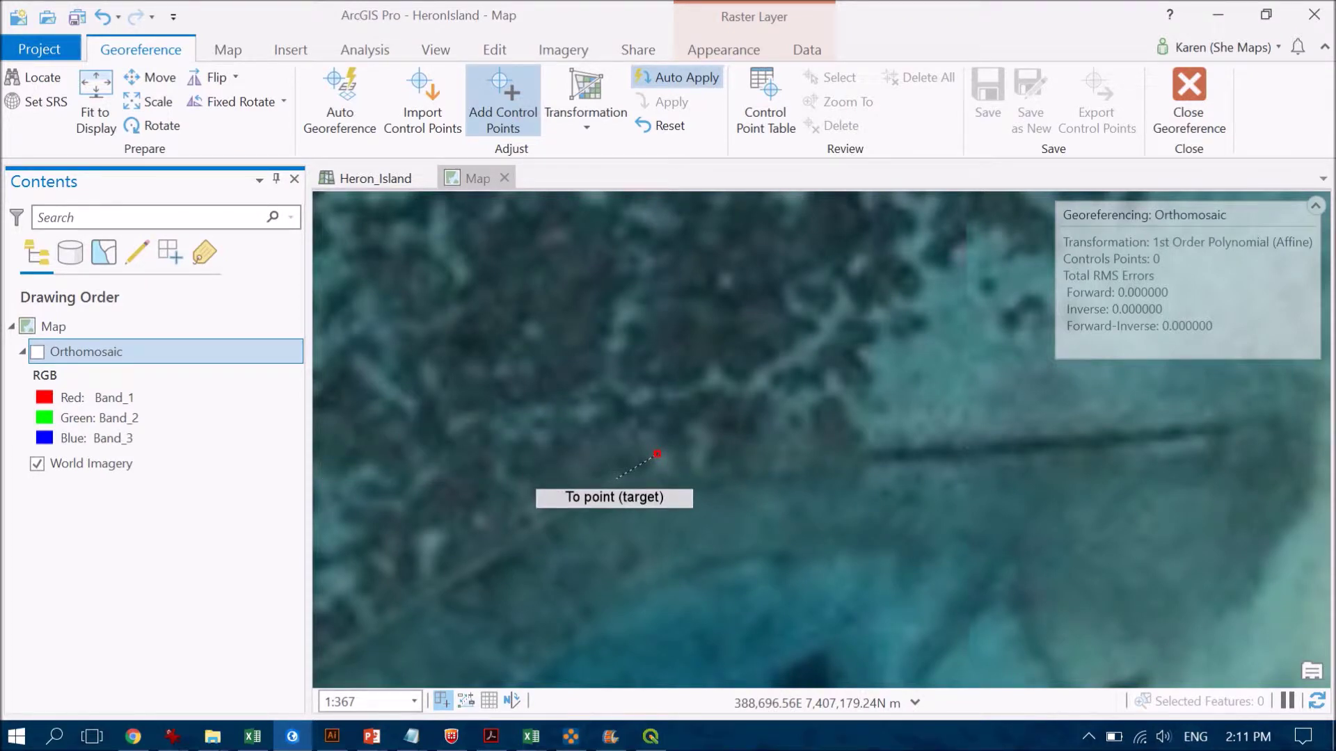
pyautogui.click(617, 479)
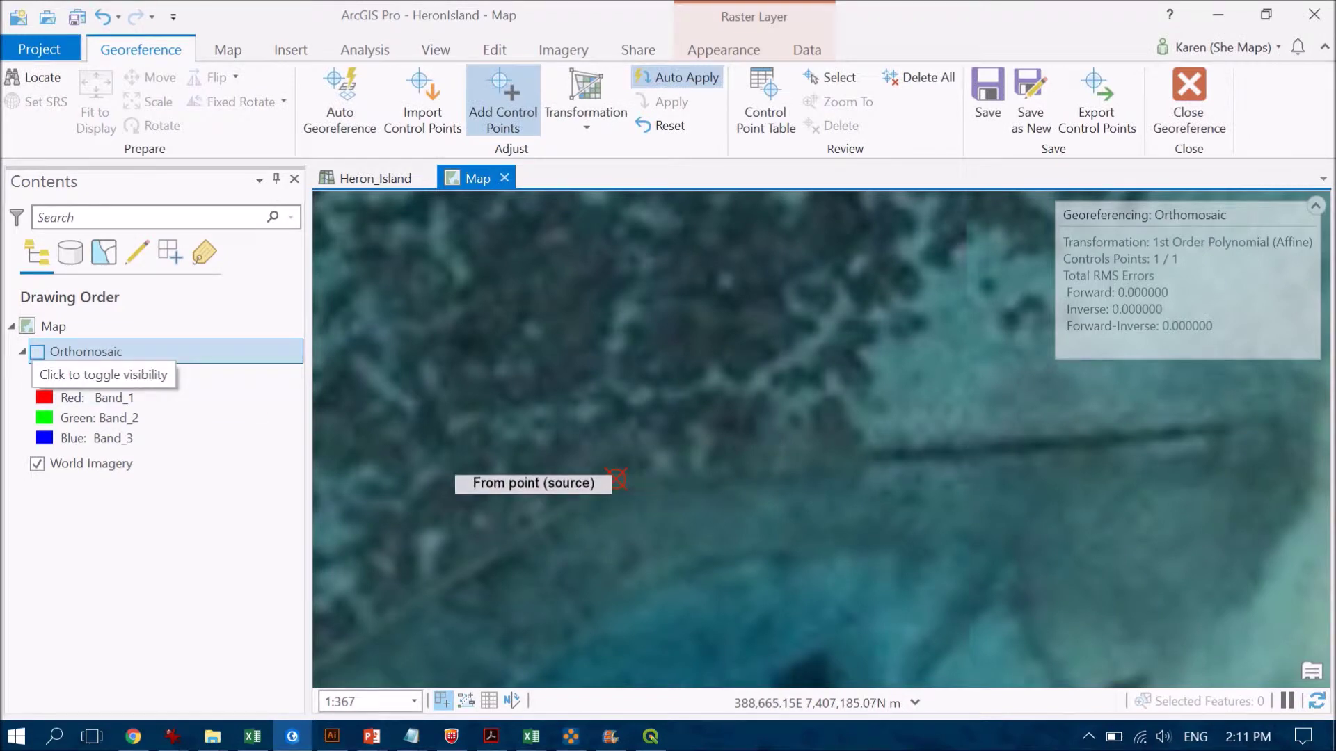
pyautogui.click(37, 351)
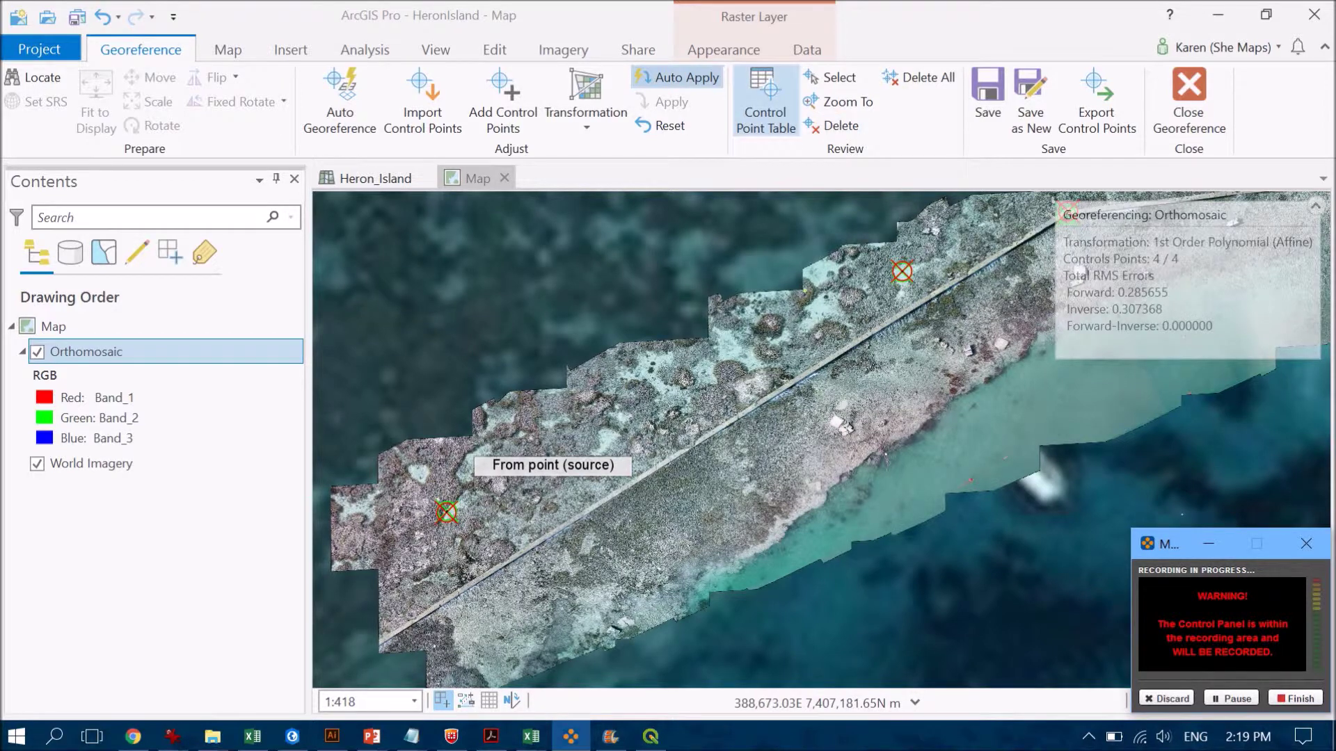
# Open the control point table to review links 1, 2, 5 and 6 with their residuals
pyautogui.click(765, 104)
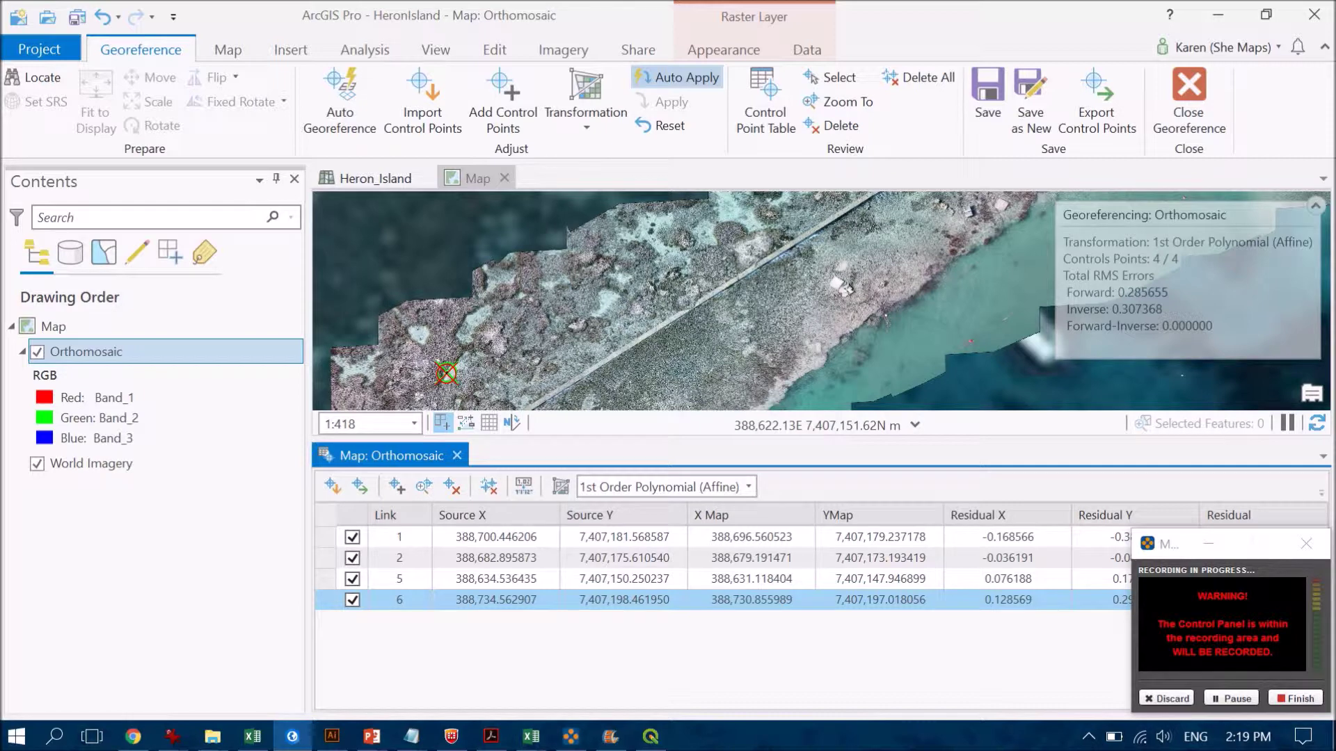
pyautogui.click(352, 599)
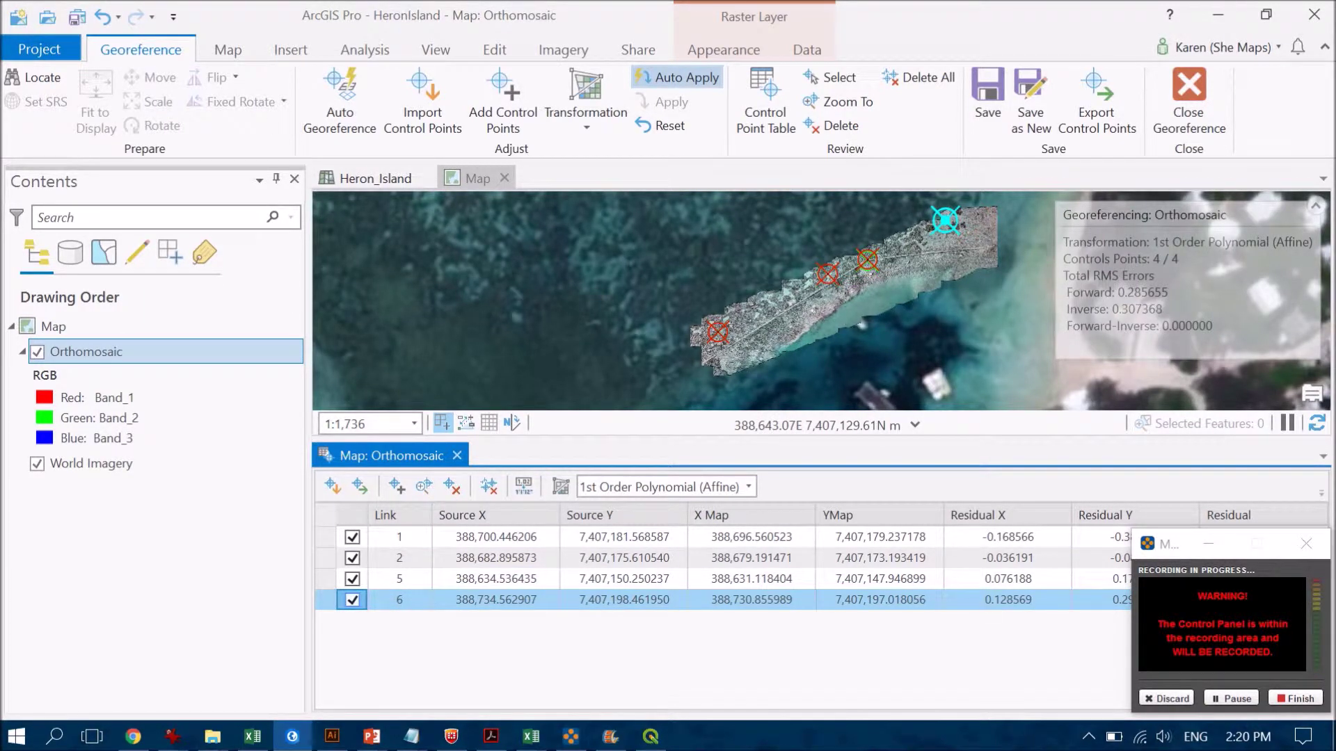
pyautogui.press('space')
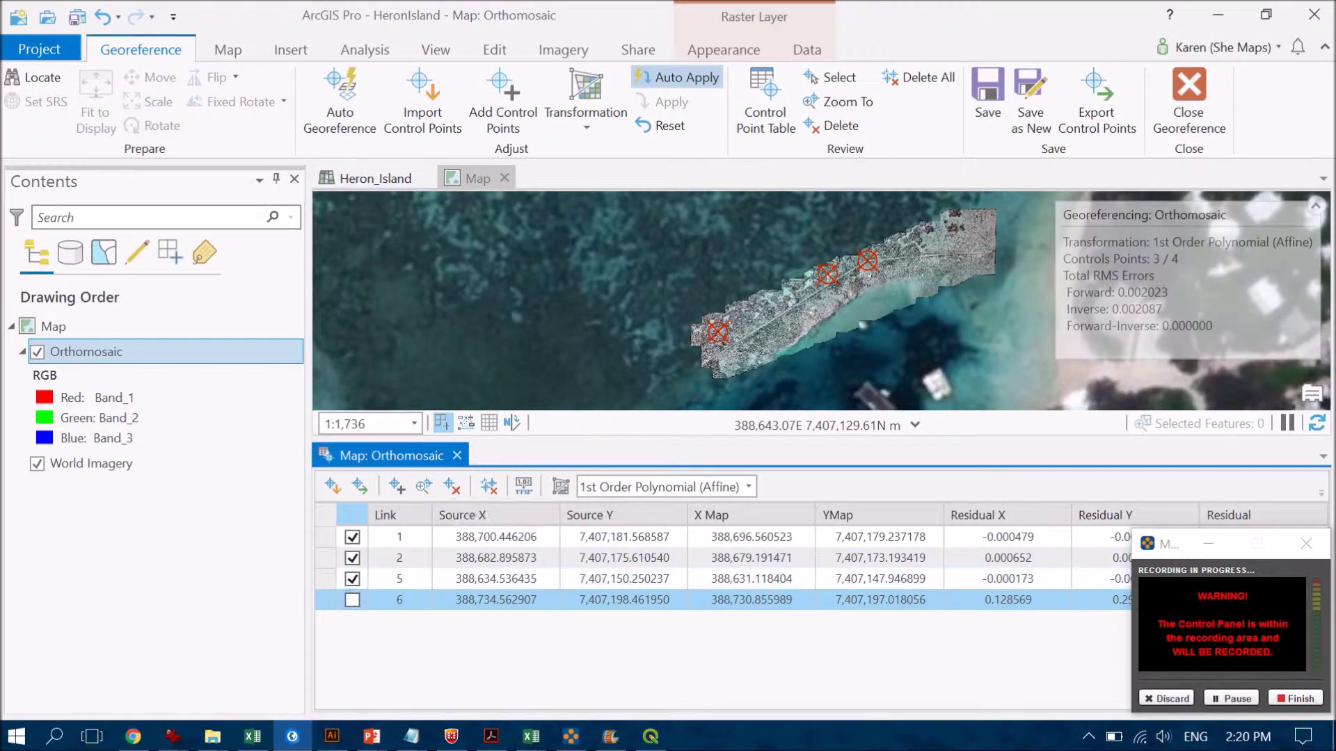
pyautogui.click(352, 600)
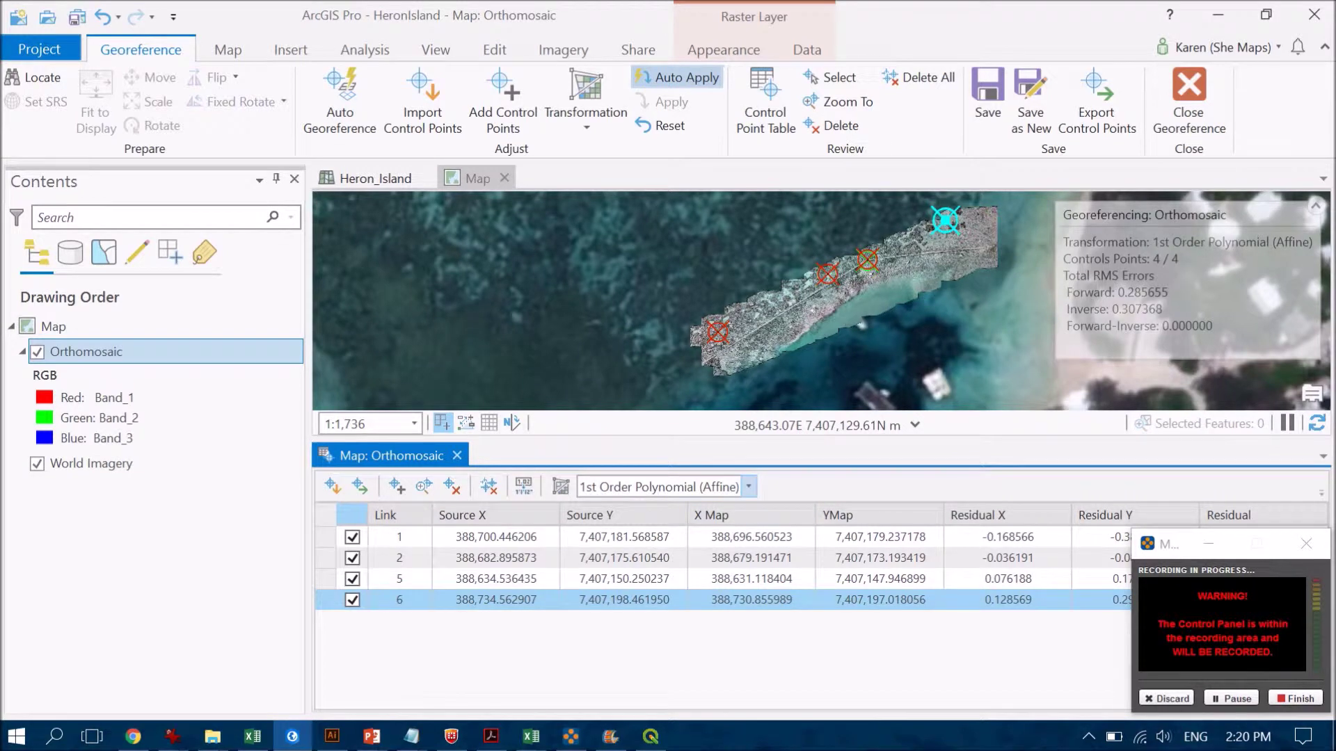
# Open the transformation dropdown in the Control Point Table toolbar
pyautogui.click(749, 487)
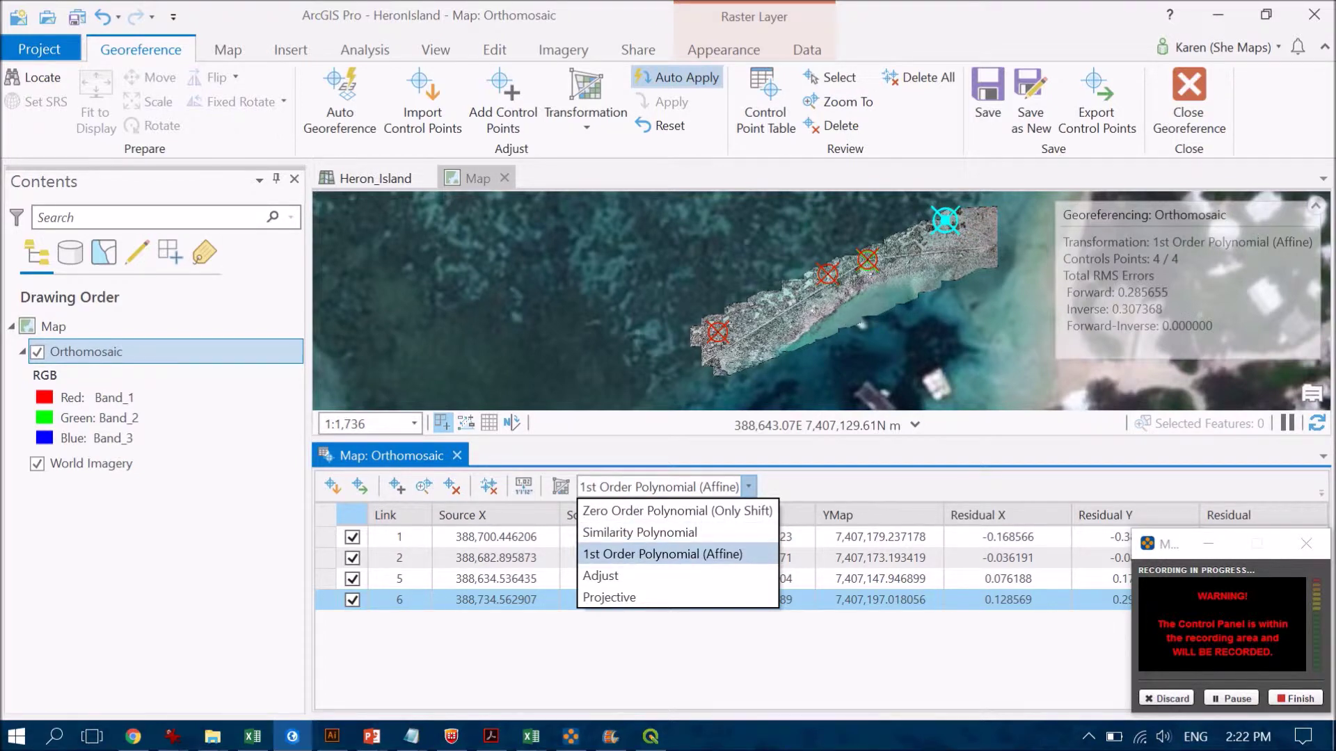
# Close the transformation list keeping 1st Order Polynomial (Affine), then open the export control points dialog
pyautogui.press('Escape')
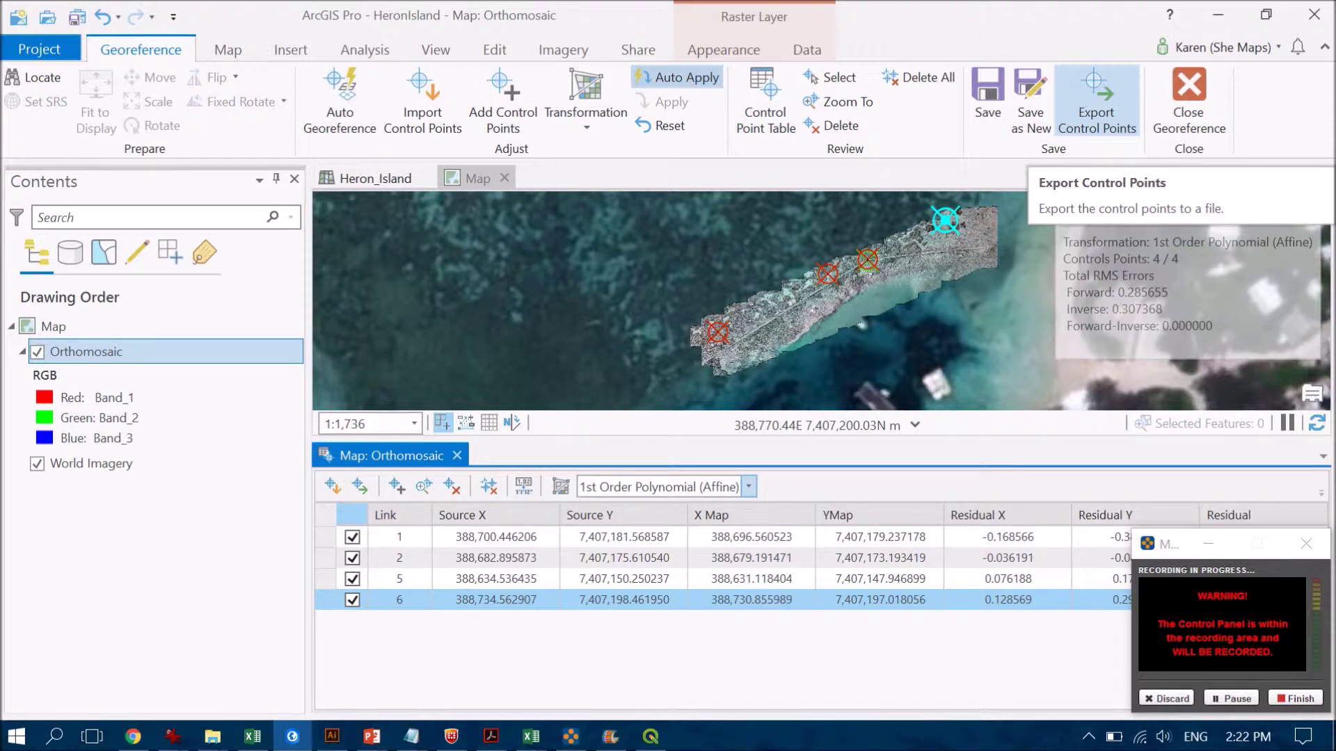
pyautogui.click(1096, 98)
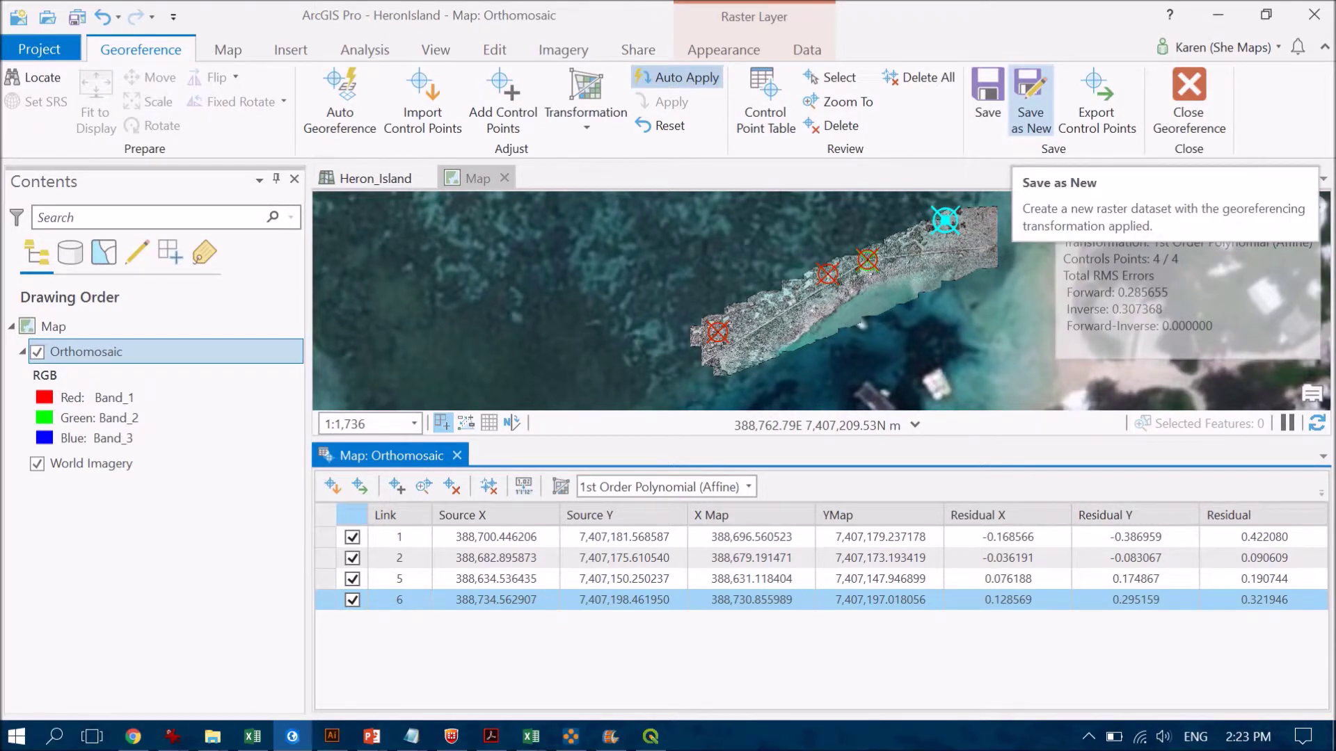
# Save as a new raster with output named Orthomosaic_georef.tif in the HeronIsland folder
pyautogui.click(1030, 101)
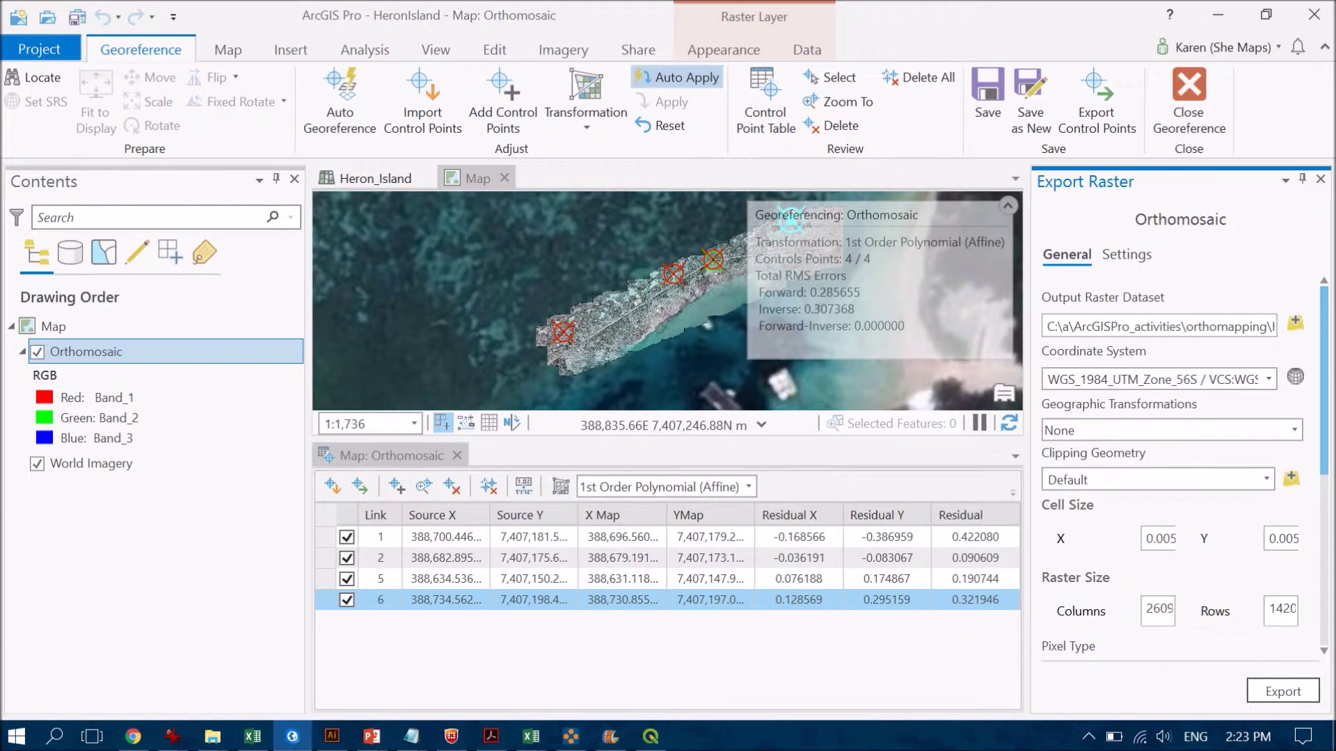
pyautogui.click(1294, 323)
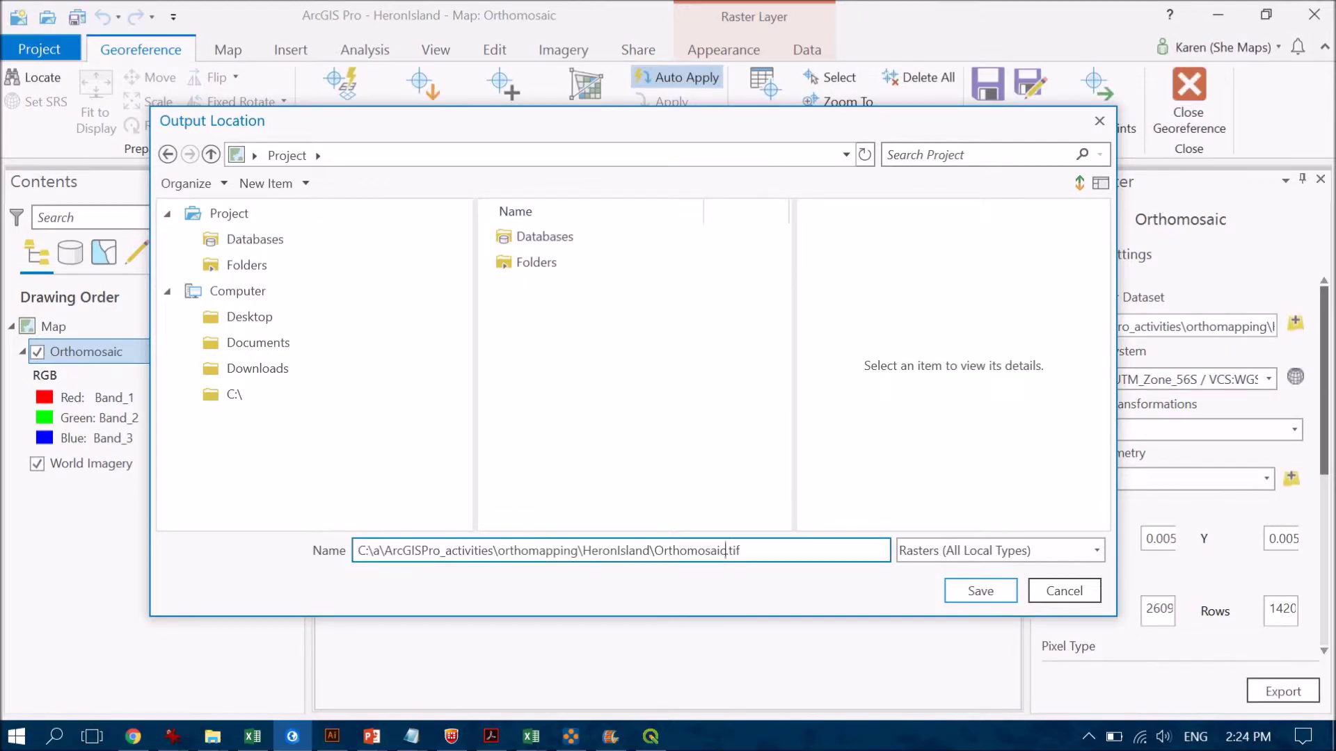
pyautogui.write('_georef')
pyautogui.press('Return')
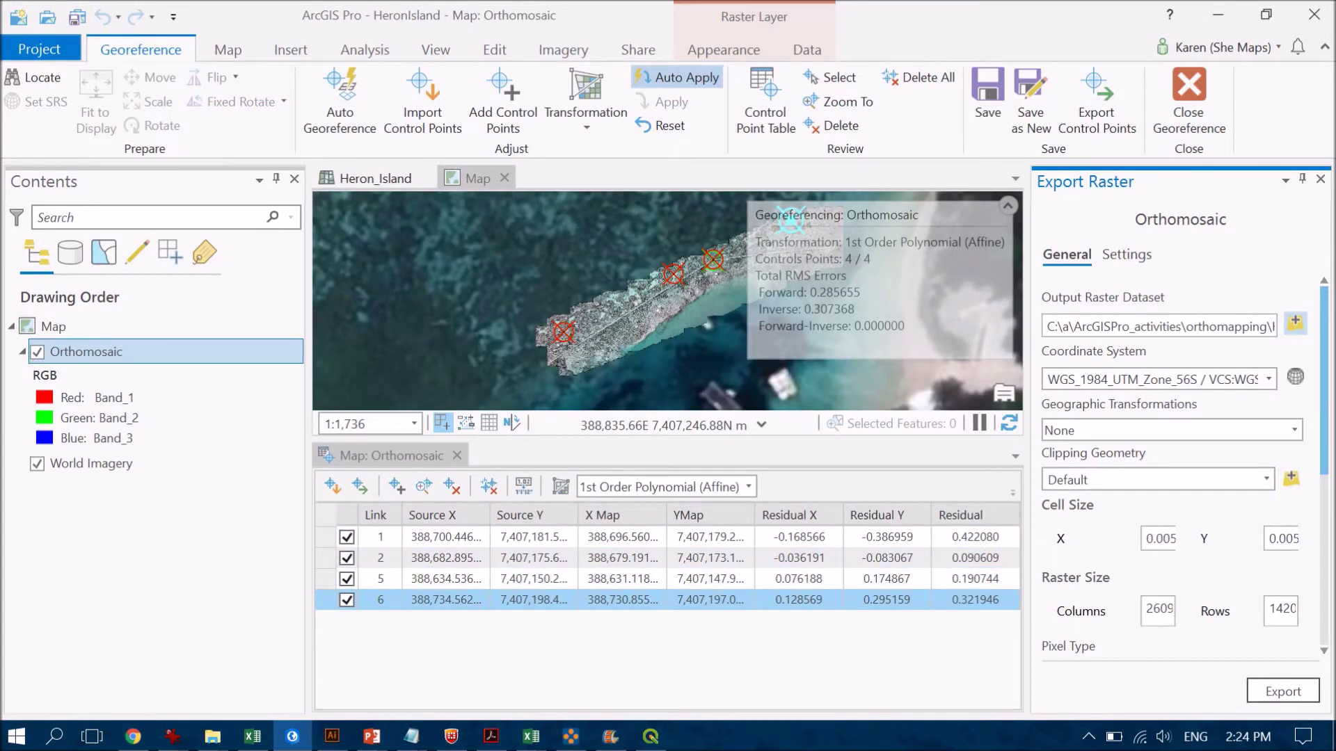
pyautogui.scroll(-1, 1183, 466)
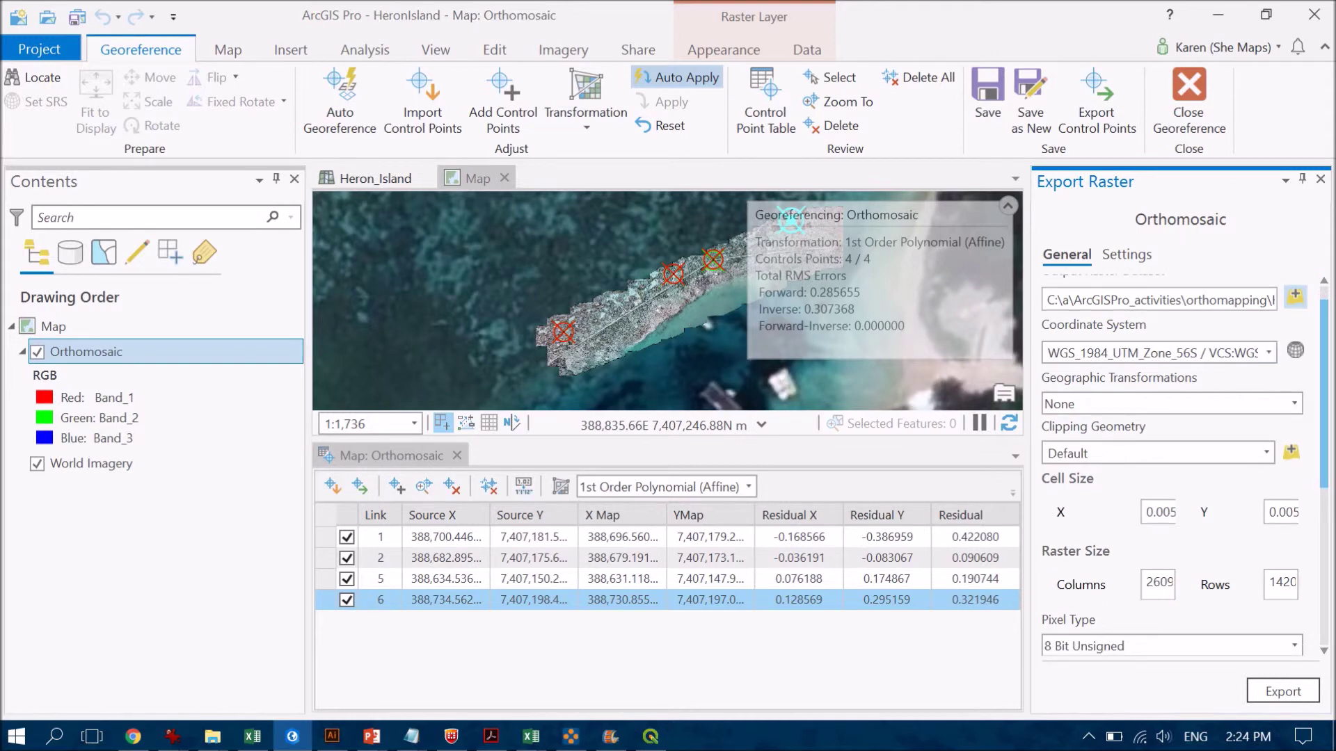
# Confirm TIFF output format with no compression and run the export
pyautogui.scroll(-5, 1183, 466)
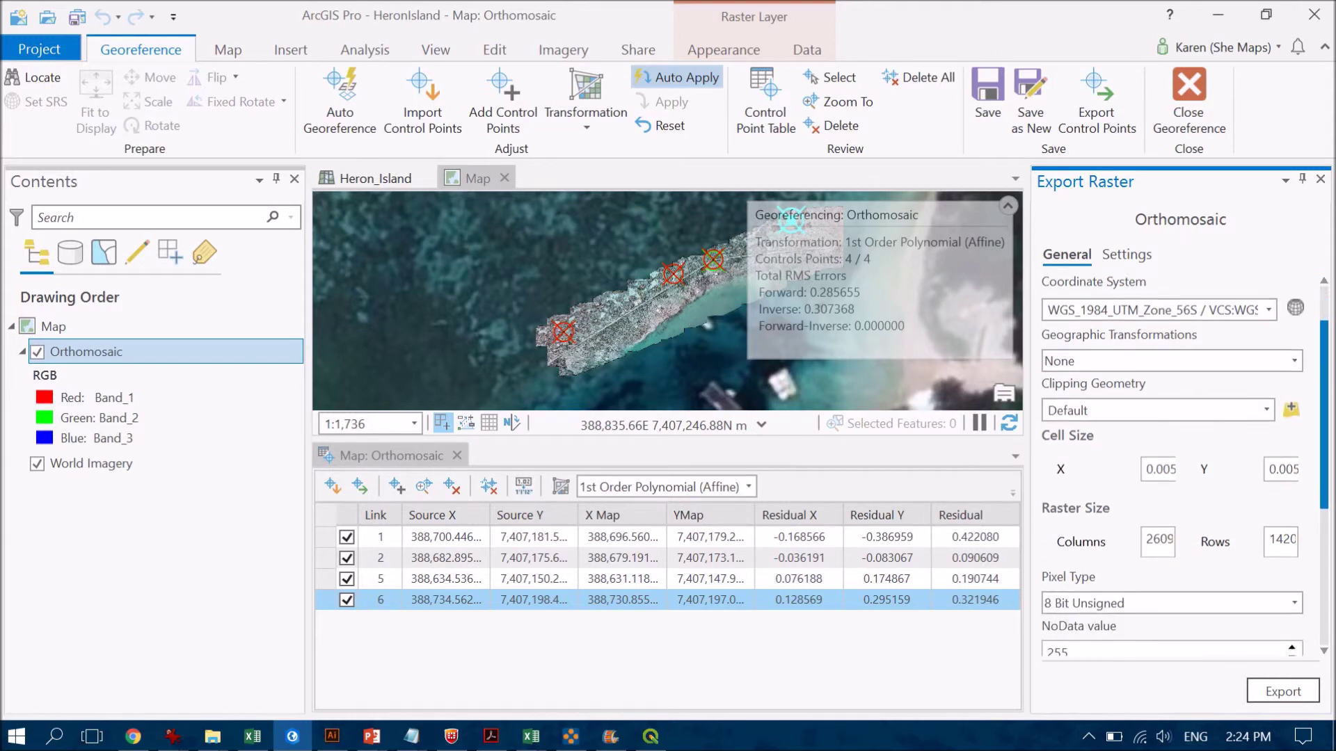
pyautogui.scroll(-3, 1182, 466)
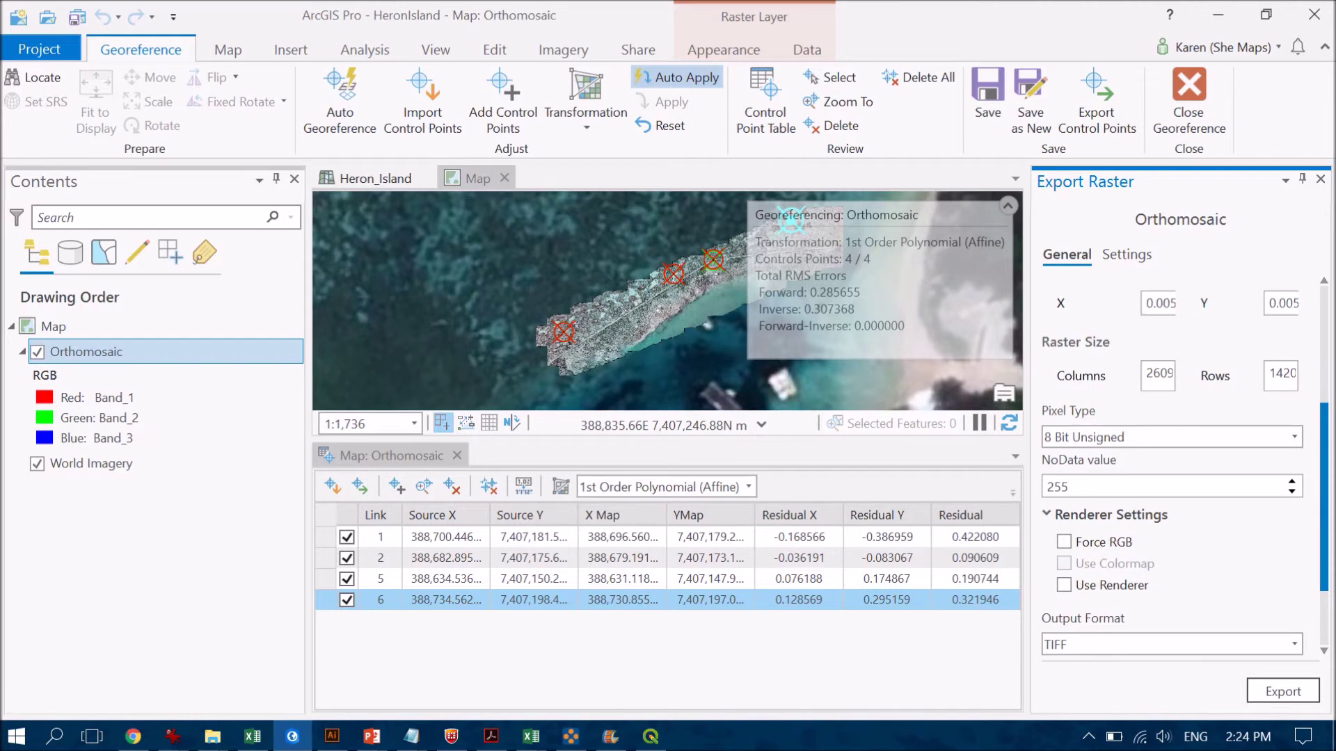
pyautogui.scroll(-4, 1182, 466)
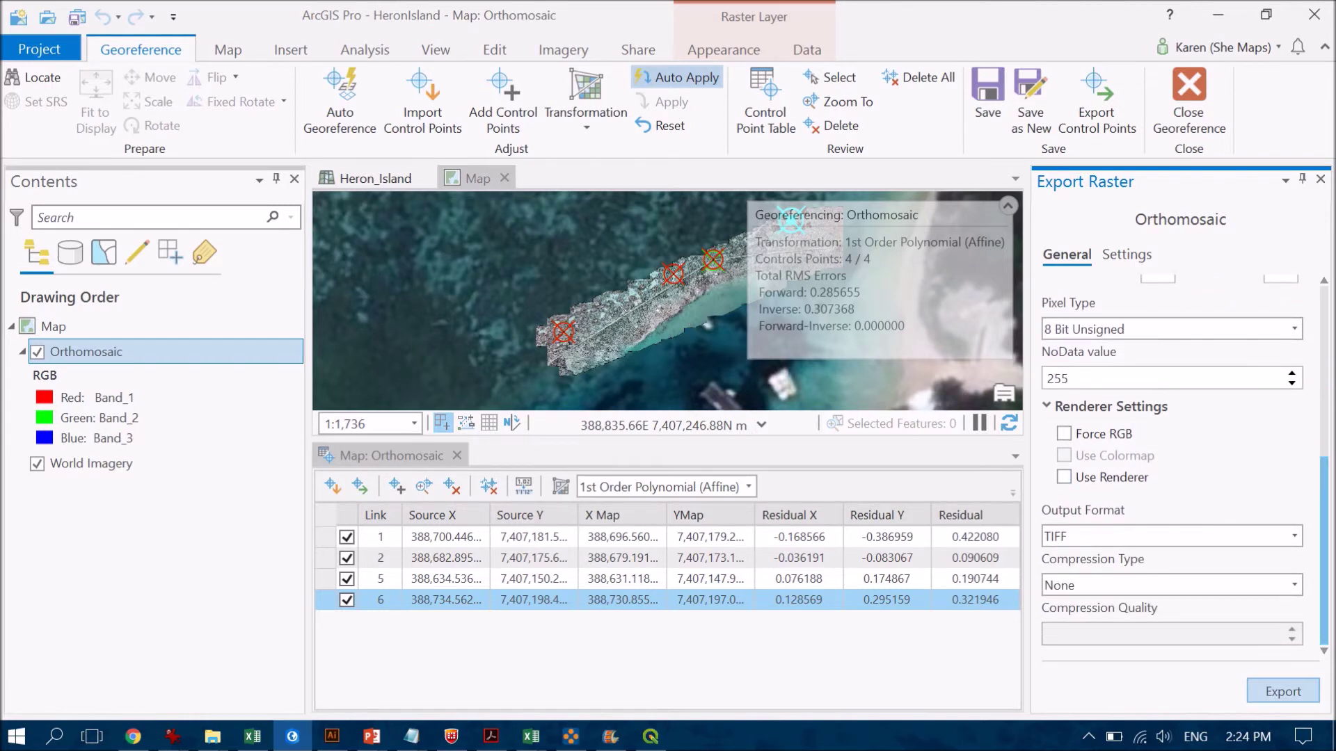
pyautogui.click(1282, 690)
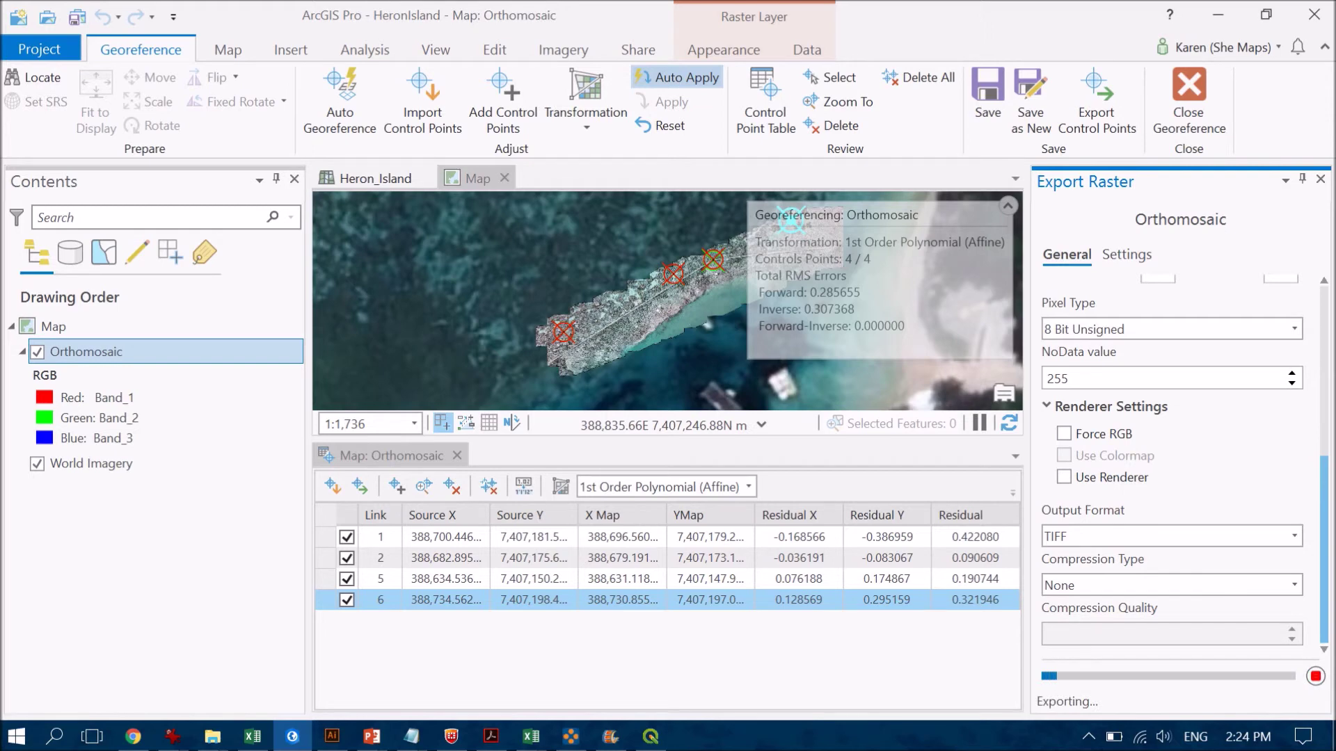